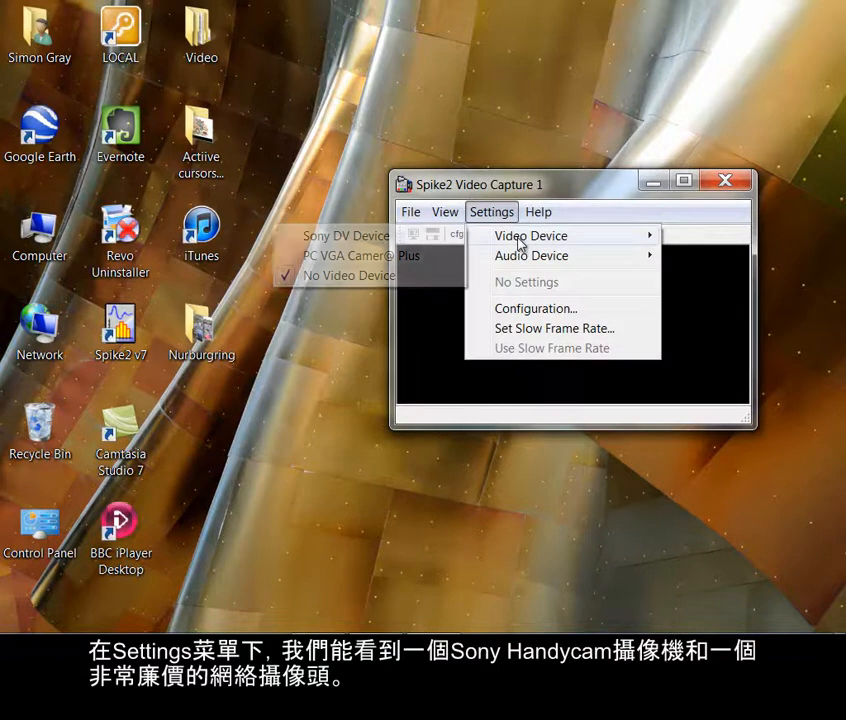
# Set the first capture window's video device to PC VGA Camer@ Plus and launch a second Spike2 Video Recorder
pyautogui.click(413, 258)
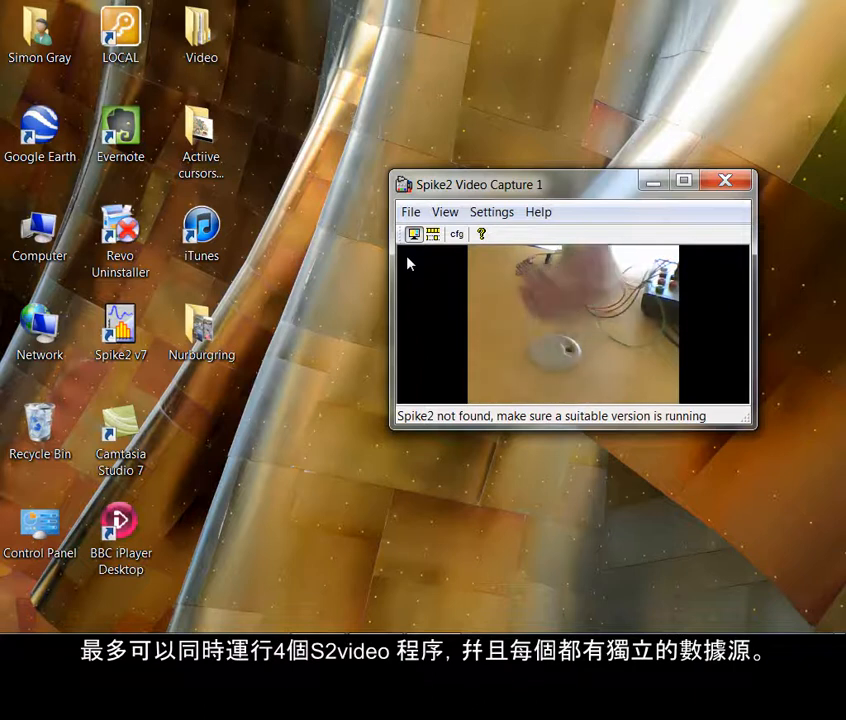
pyautogui.click(28, 614)
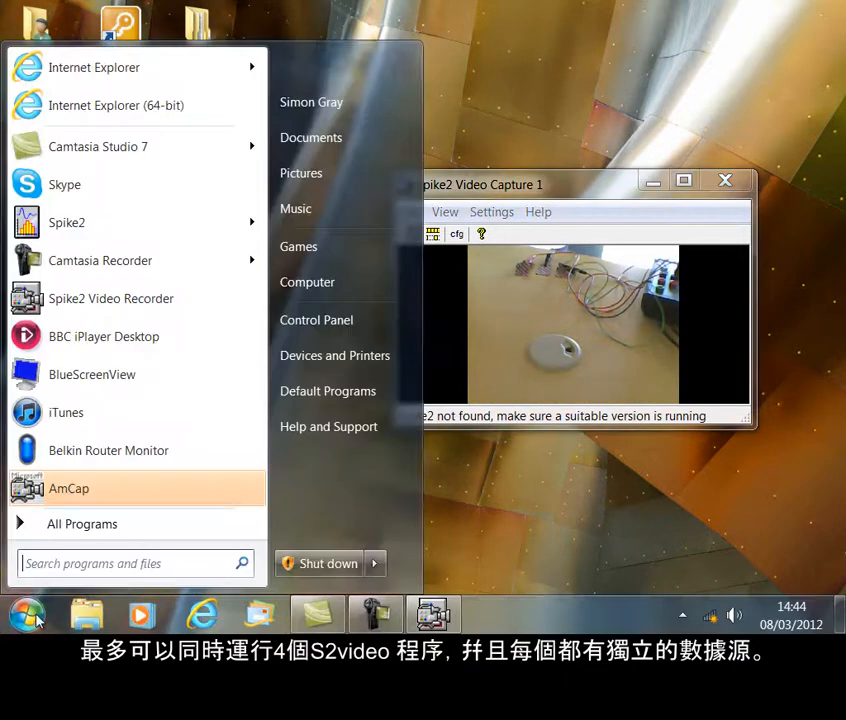
pyautogui.click(70, 530)
pyautogui.click(80, 399)
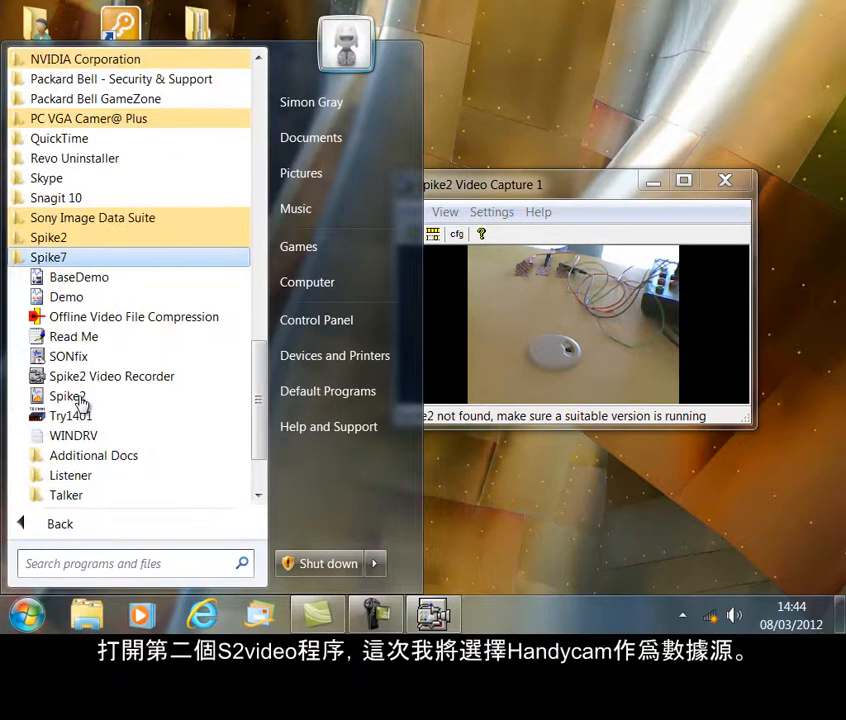
pyautogui.click(112, 378)
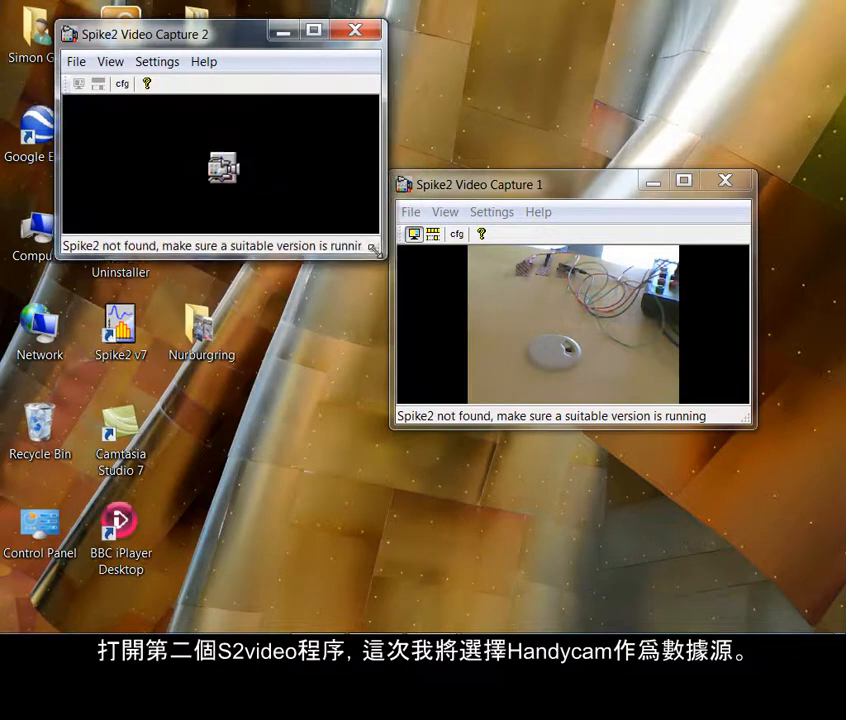
# Set the video device of the second capture window to Sony DV Device
pyautogui.click(172, 63)
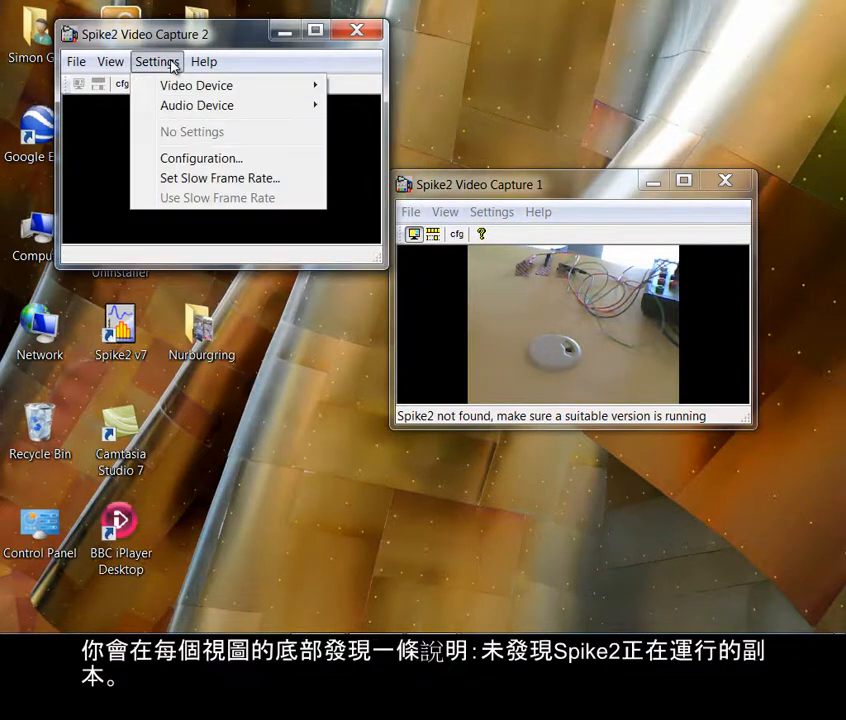
pyautogui.moveTo(162, 89)
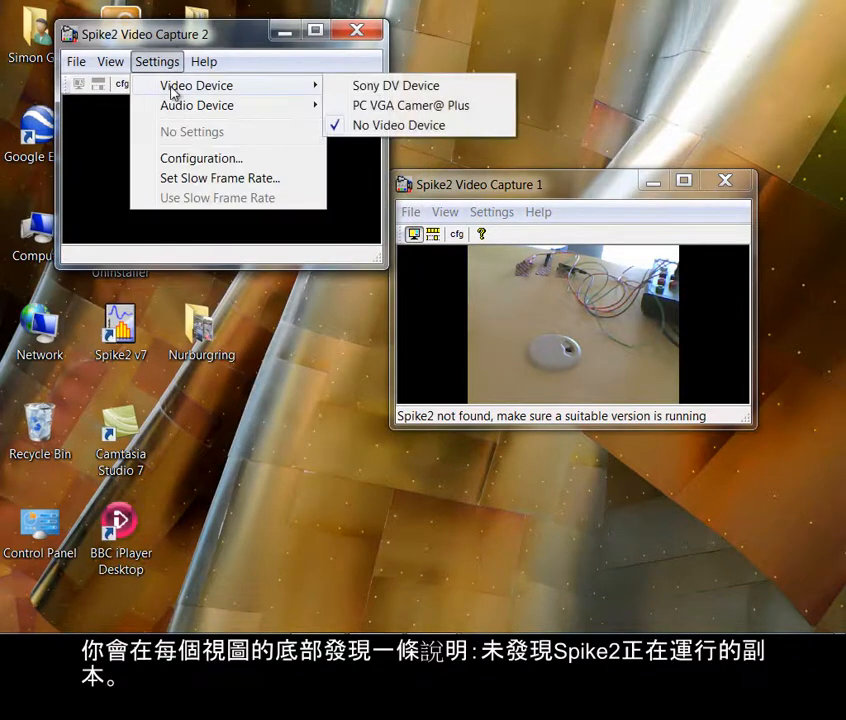
pyautogui.click(374, 89)
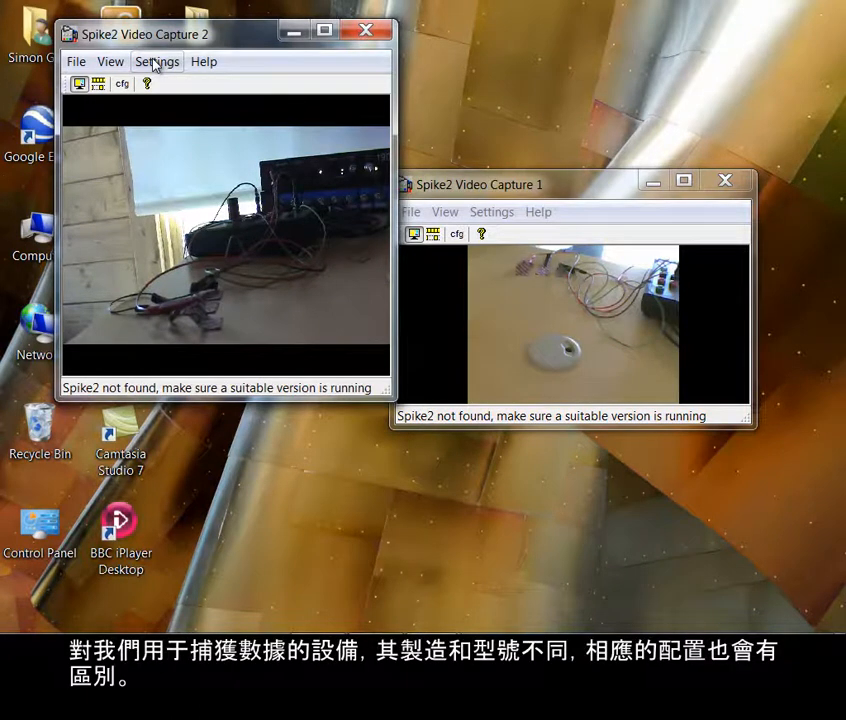
# Examine the Sony camera's stream format, audio device options and video device properties in the second capture window, without changing anything
pyautogui.click(155, 64)
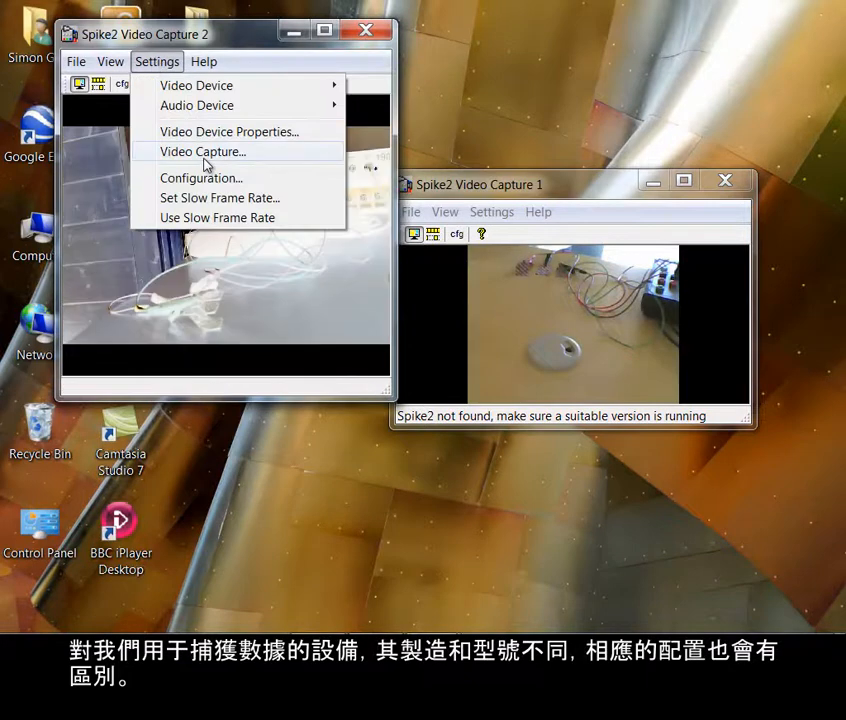
pyautogui.click(205, 159)
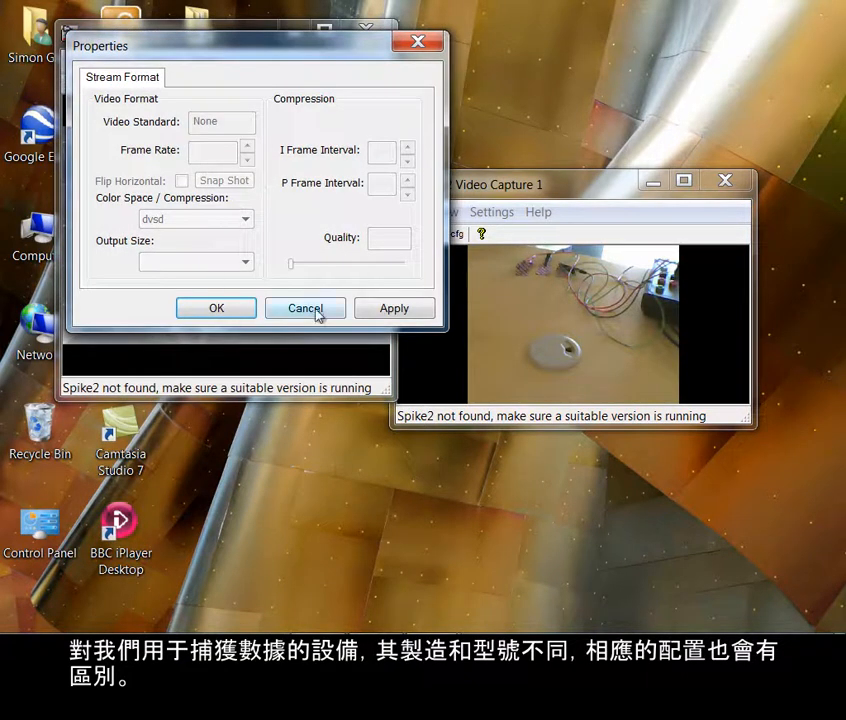
pyautogui.click(305, 308)
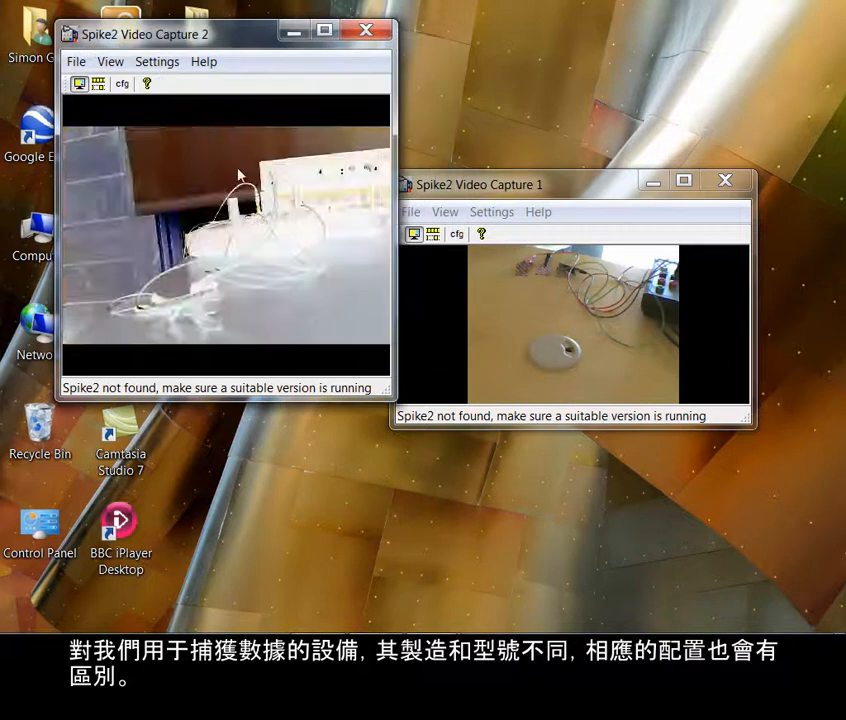
pyautogui.click(157, 63)
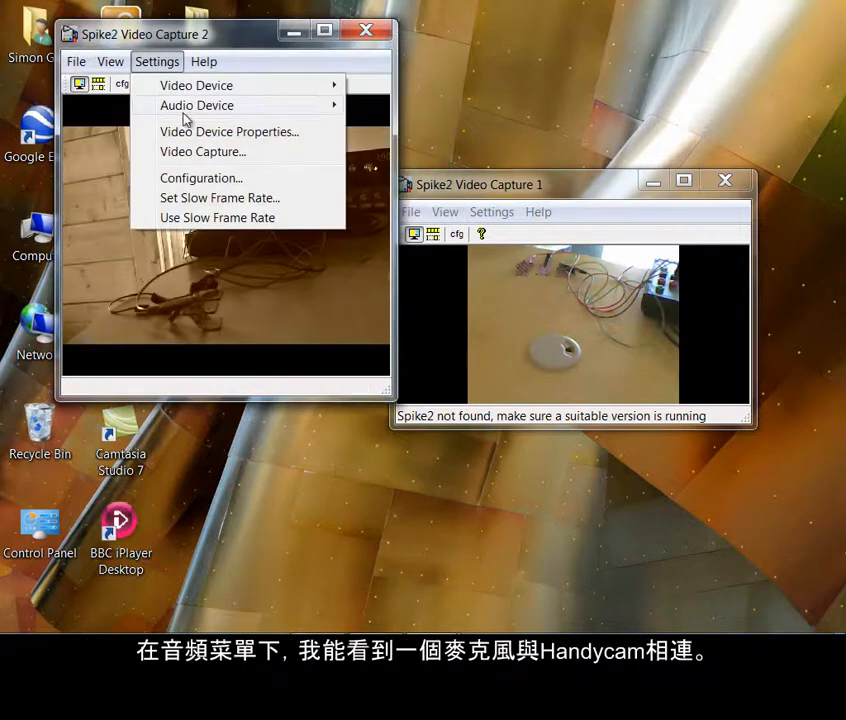
pyautogui.moveTo(205, 108)
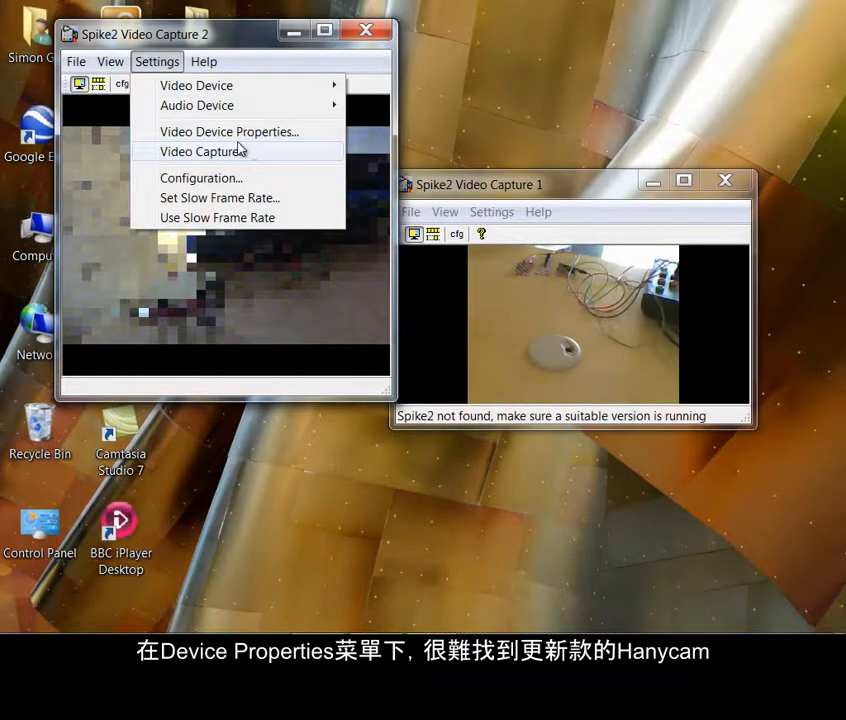
pyautogui.click(225, 140)
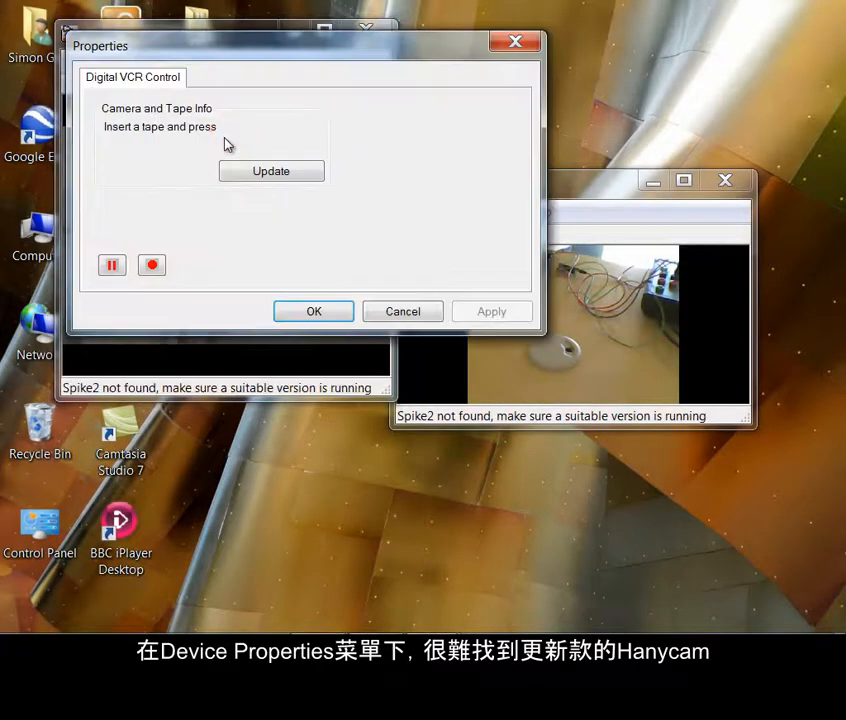
pyautogui.click(389, 313)
# Examine the webcam's stream, face tracking and effect frame properties in the first capture window
pyautogui.click(485, 185)
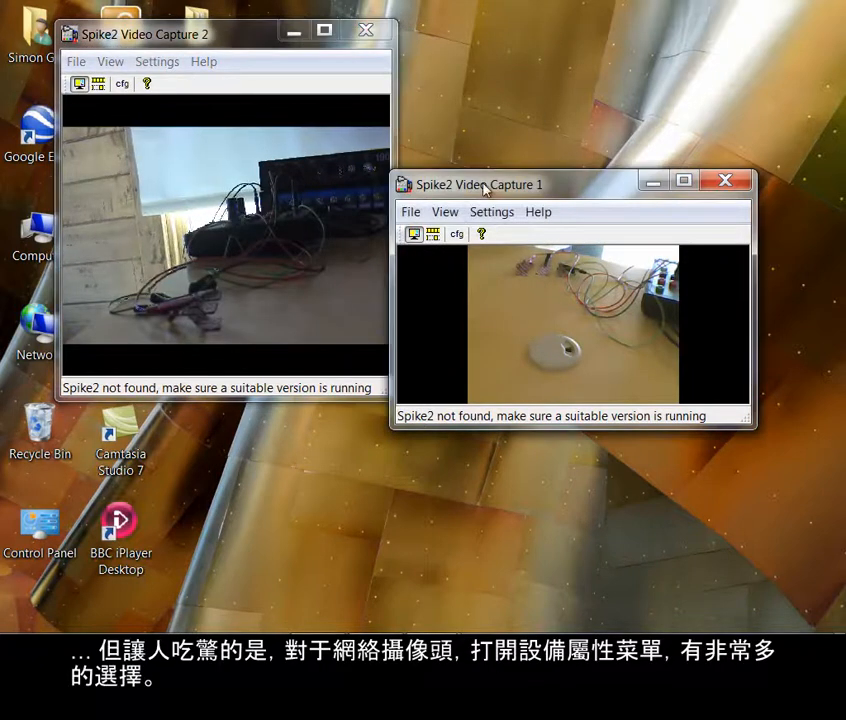
pyautogui.click(508, 212)
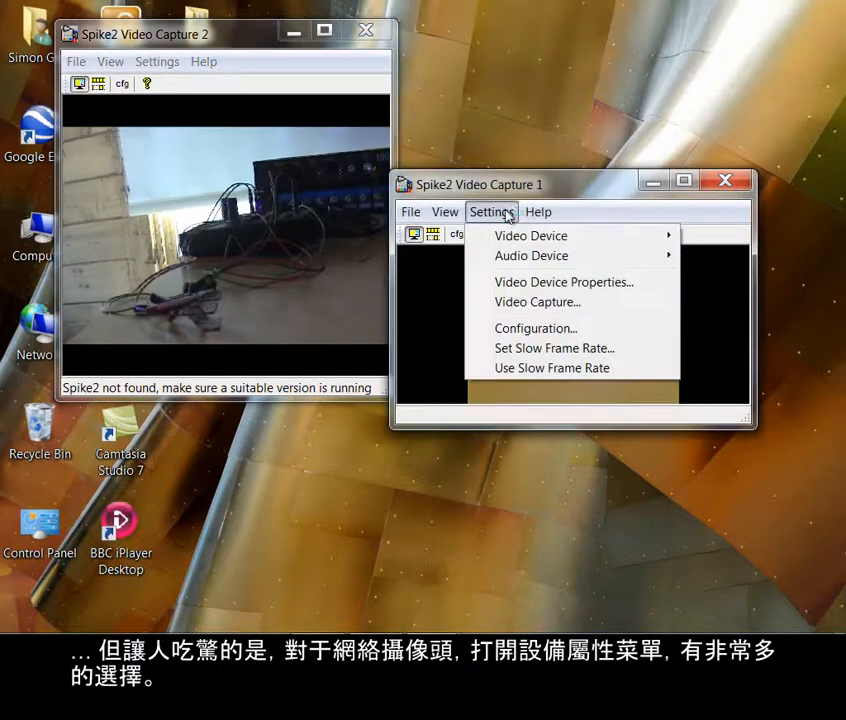
pyautogui.click(544, 283)
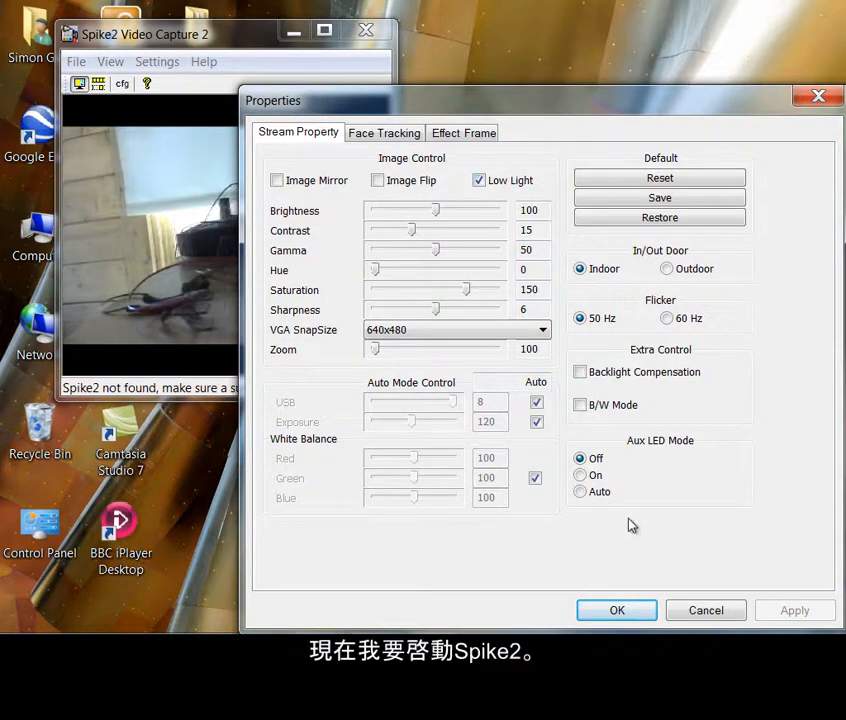
pyautogui.click(386, 137)
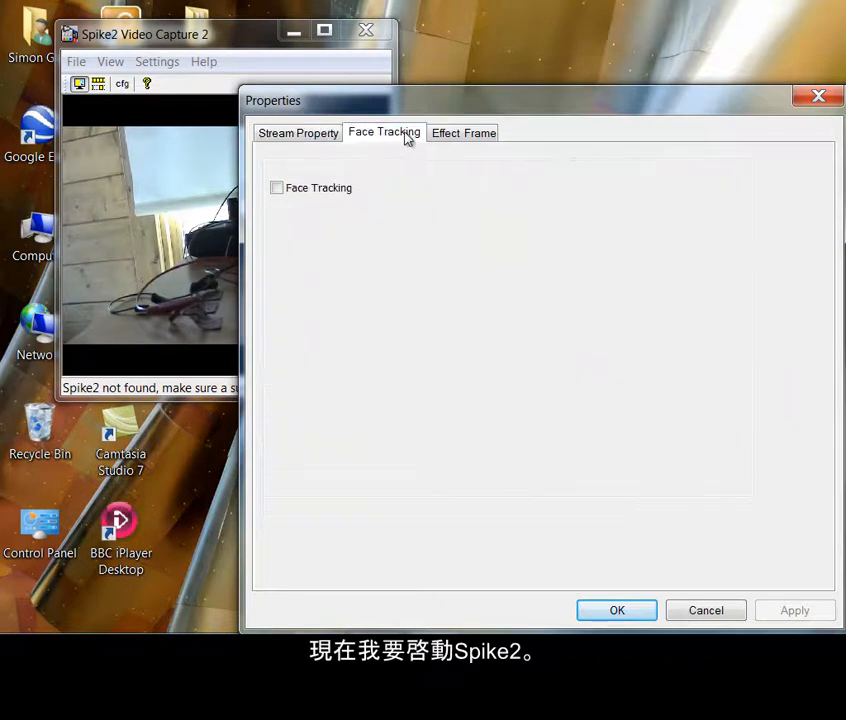
pyautogui.click(459, 136)
pyautogui.click(322, 136)
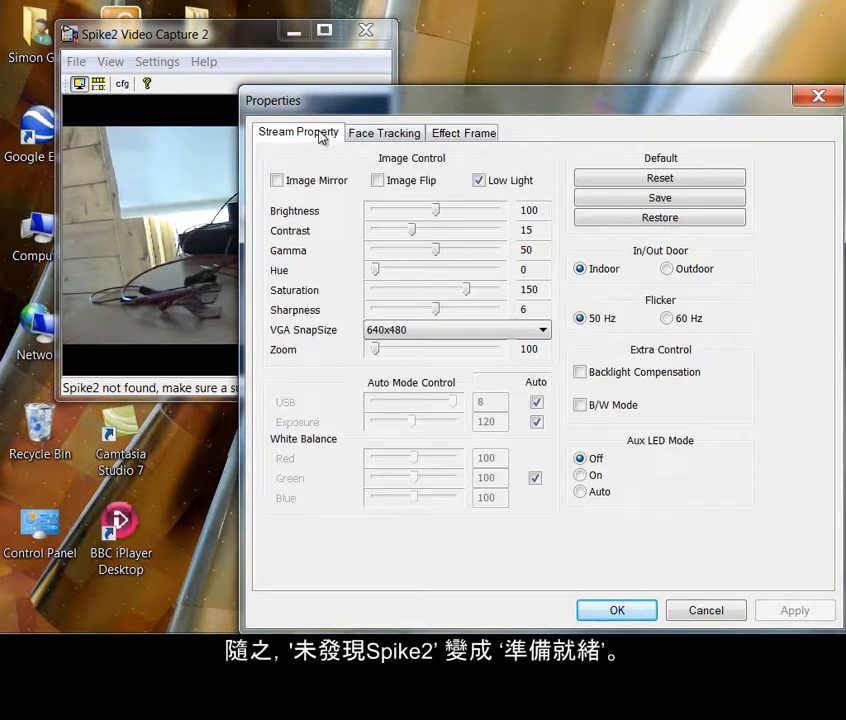
pyautogui.click(617, 610)
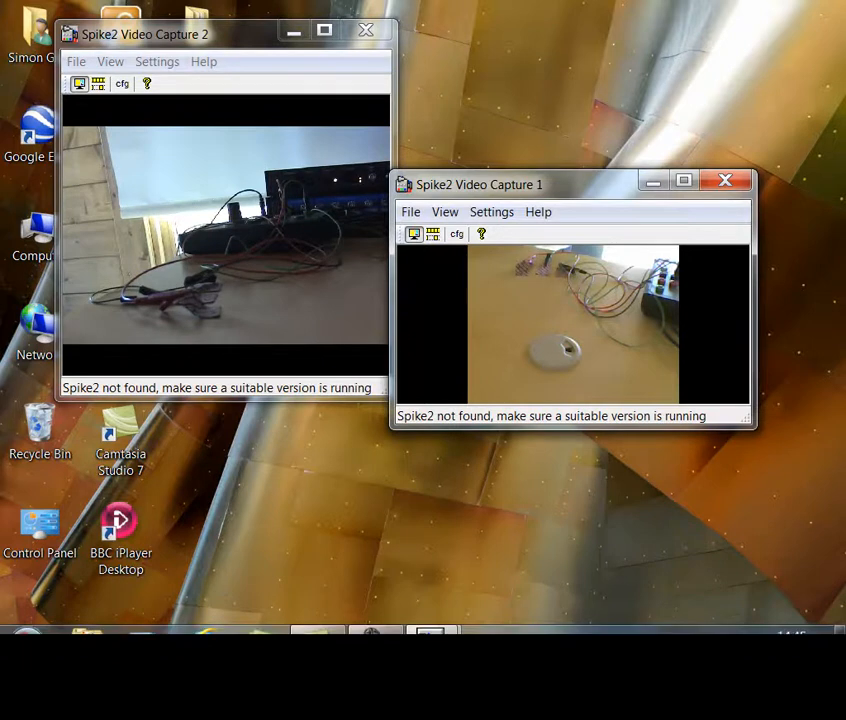
# Start the Spike2 program while both video capture windows stay open
pyautogui.click(27, 618)
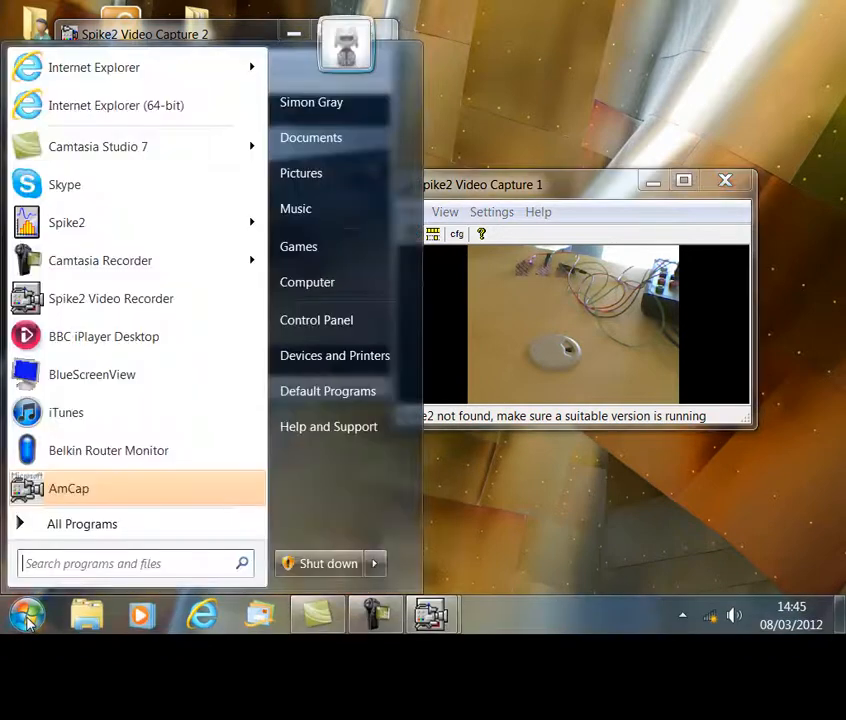
pyautogui.click(110, 237)
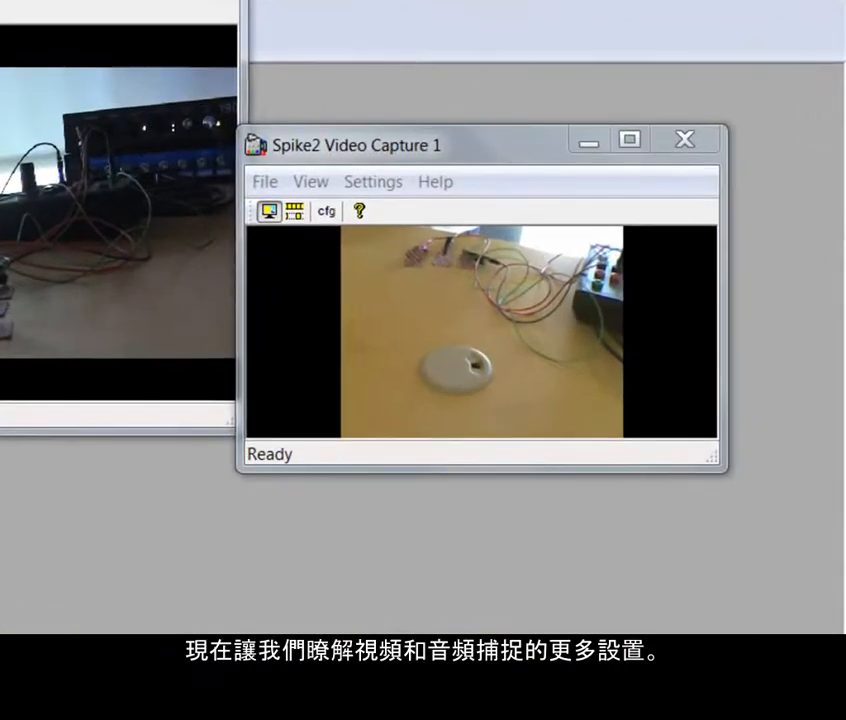
pyautogui.click(108, 2)
# Review the first capture window's video and audio device choices and the webcam's image control and flicker properties
pyautogui.click(366, 182)
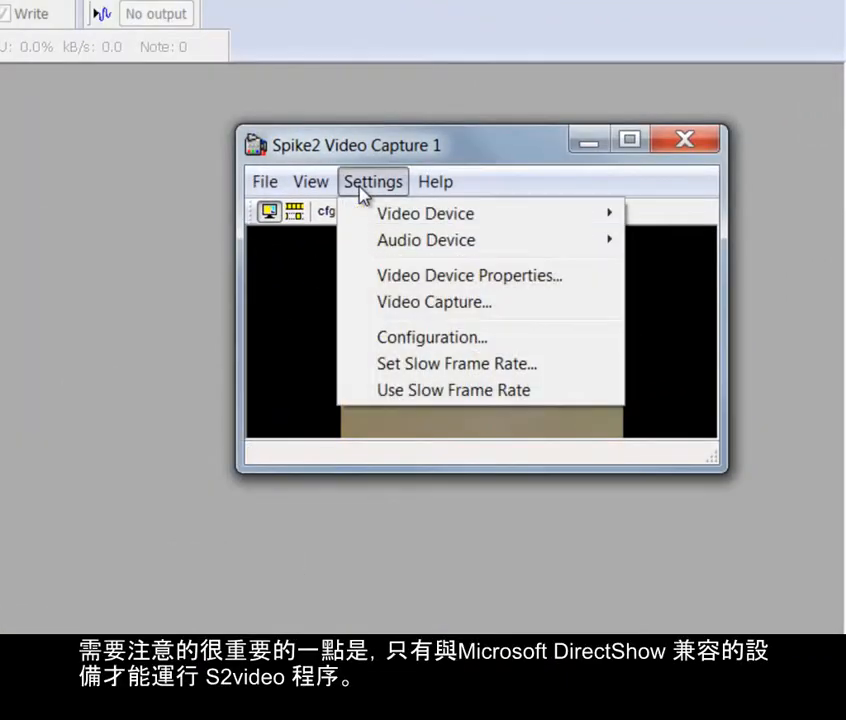
pyautogui.moveTo(368, 223)
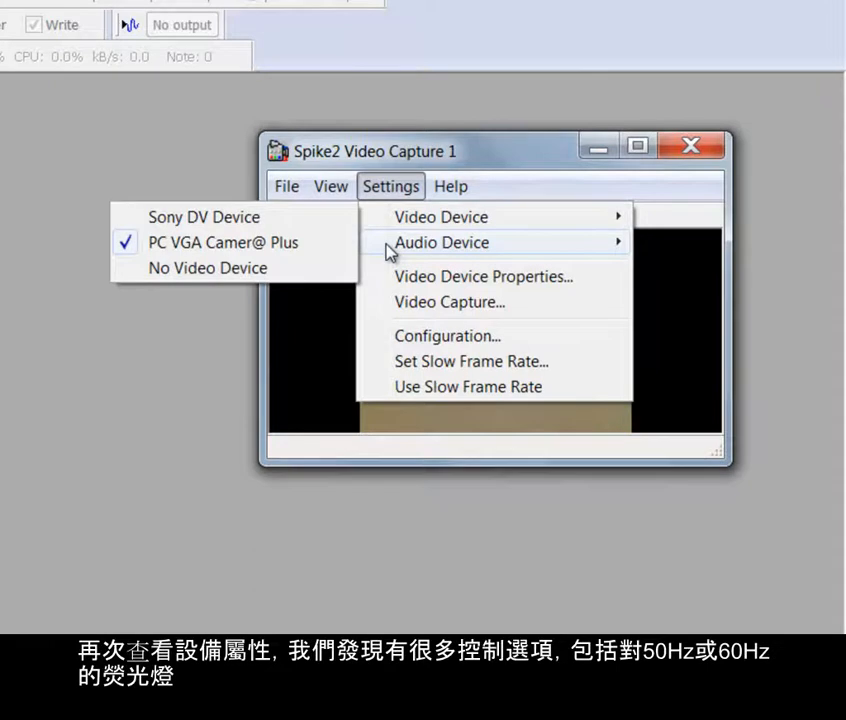
pyautogui.click(390, 253)
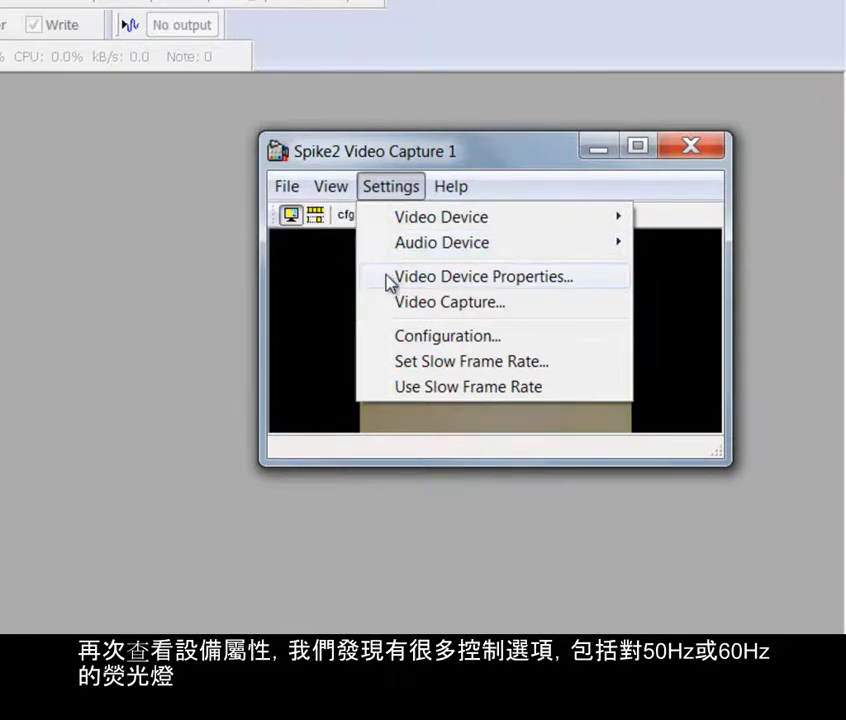
pyautogui.click(390, 281)
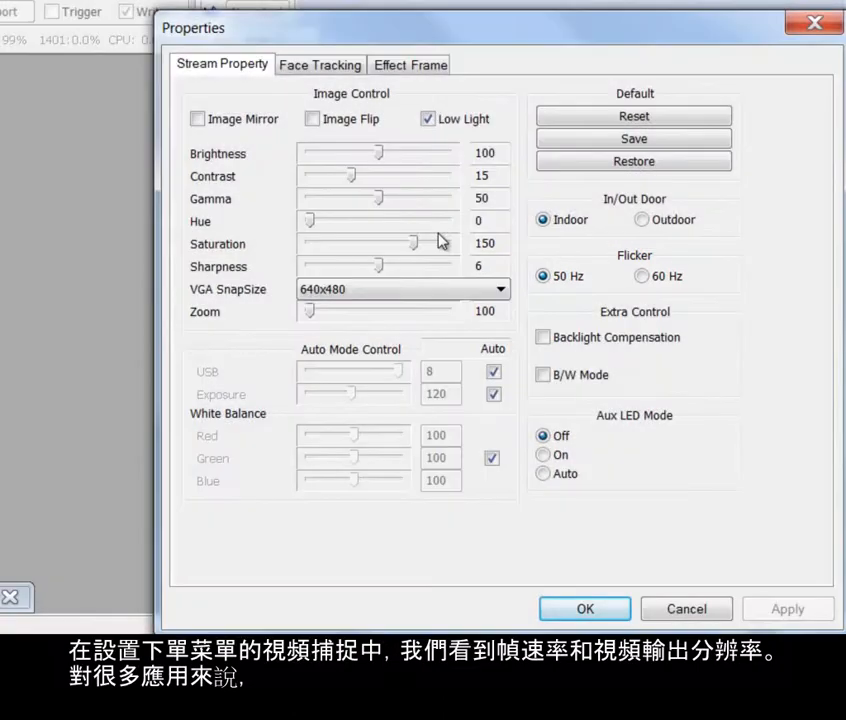
pyautogui.click(805, 26)
# Examine the webcam's capture frame rate and the available output sizes, keeping the output size at 640 x 480
pyautogui.click(445, 158)
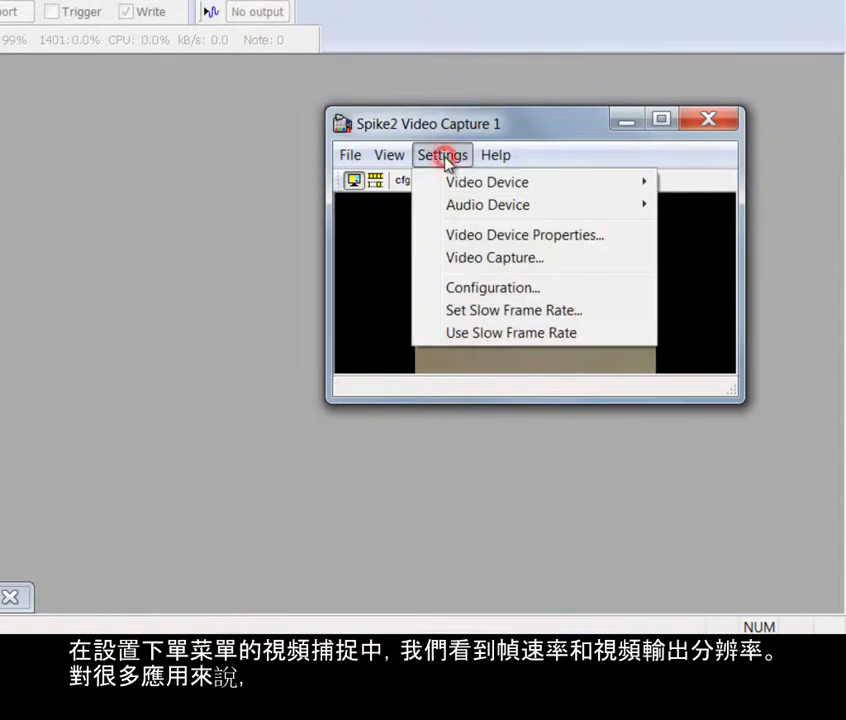
pyautogui.click(451, 260)
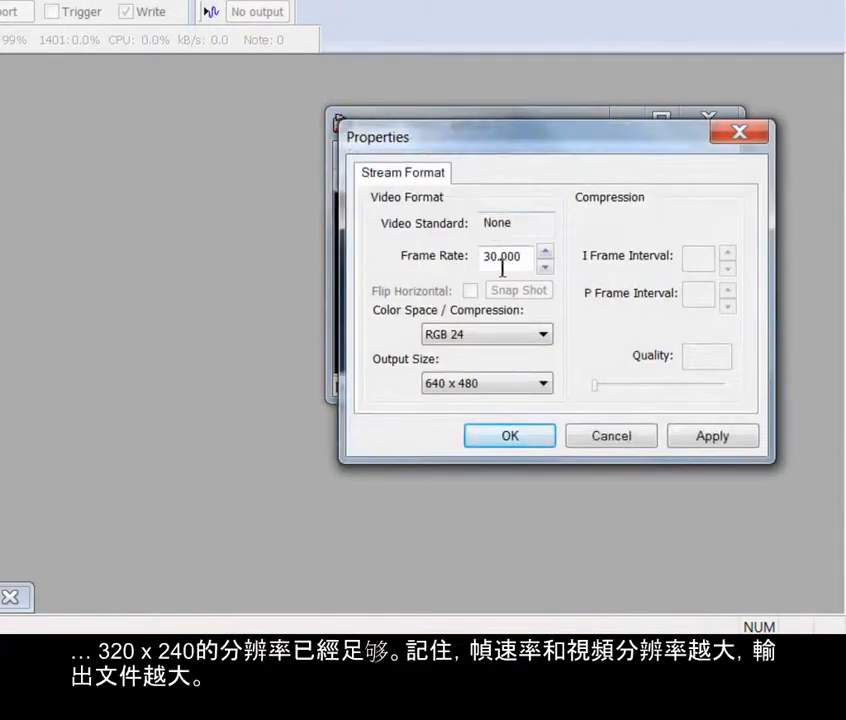
pyautogui.click(534, 386)
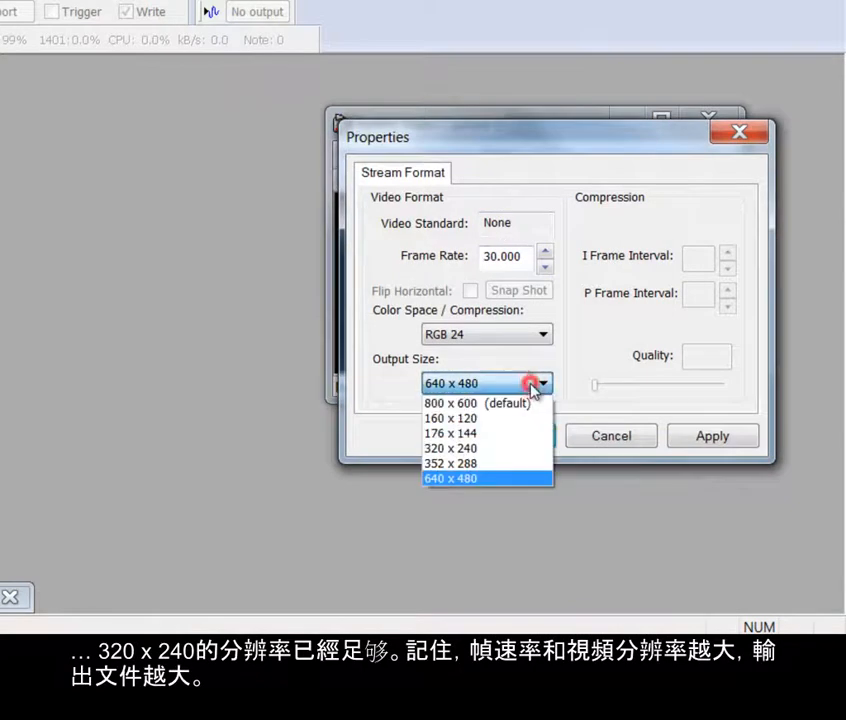
pyautogui.click(576, 364)
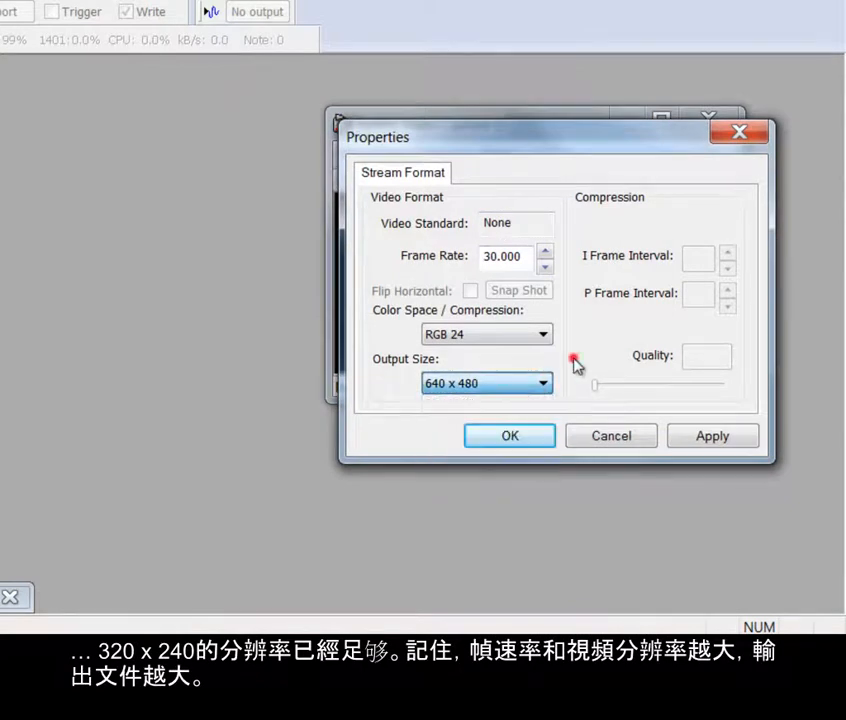
pyautogui.click(532, 442)
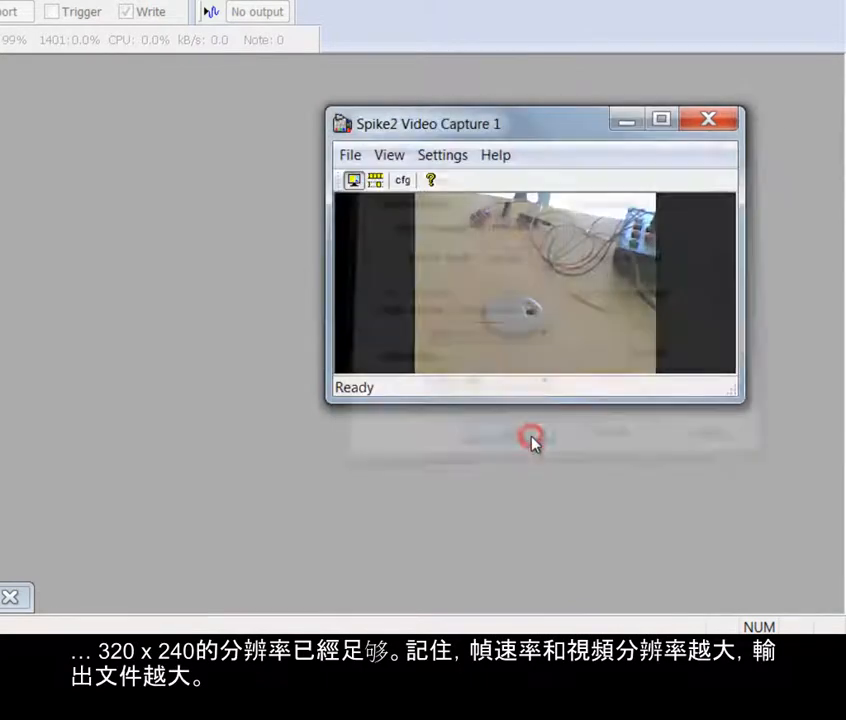
# Examine the three video compression options in the first capture window's configuration, keeping Compress after capture selected
pyautogui.click(457, 158)
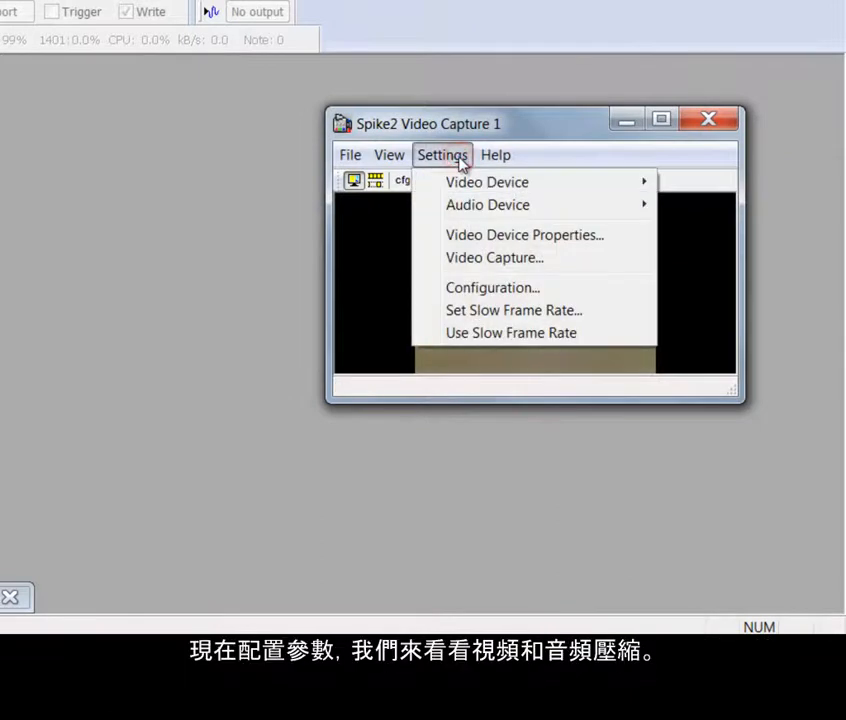
pyautogui.click(474, 292)
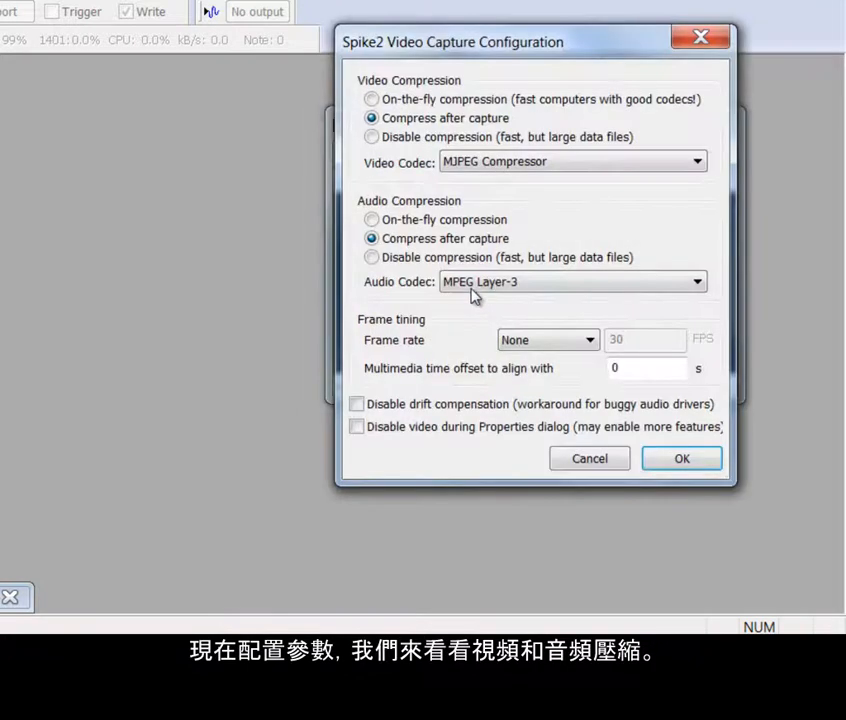
pyautogui.click(386, 100)
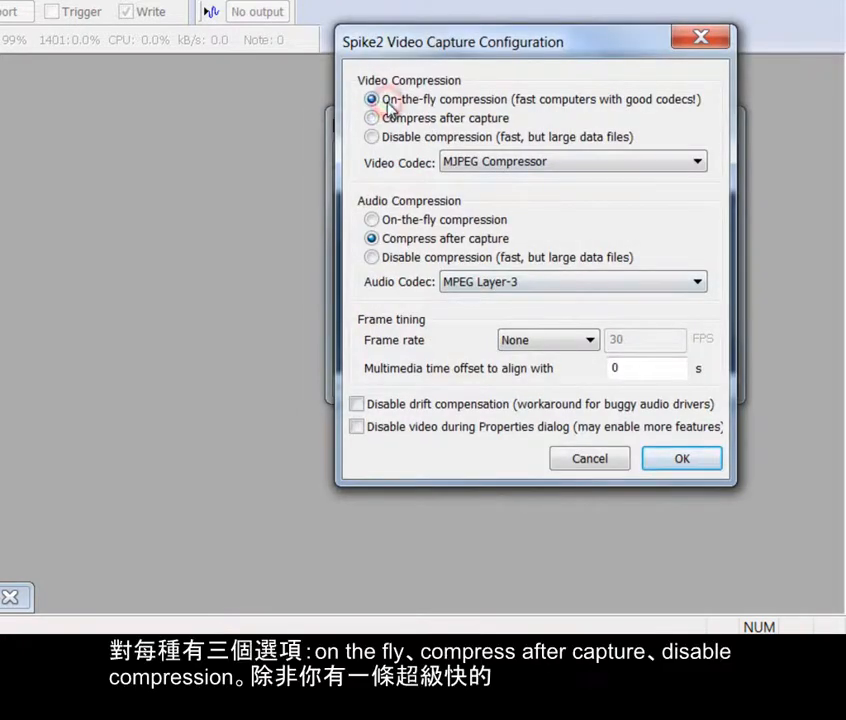
pyautogui.click(372, 118)
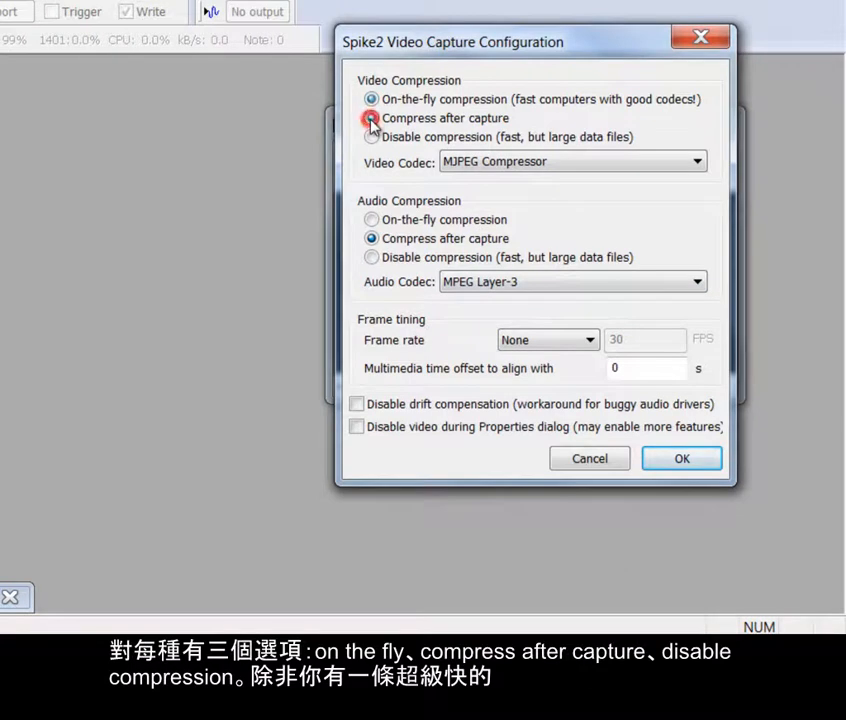
pyautogui.click(372, 139)
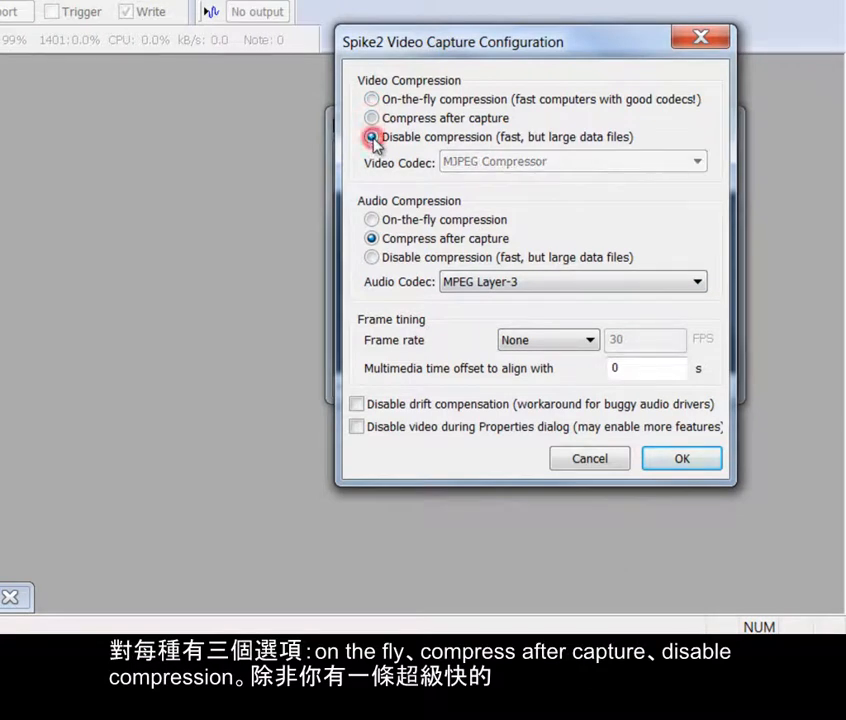
pyautogui.click(372, 118)
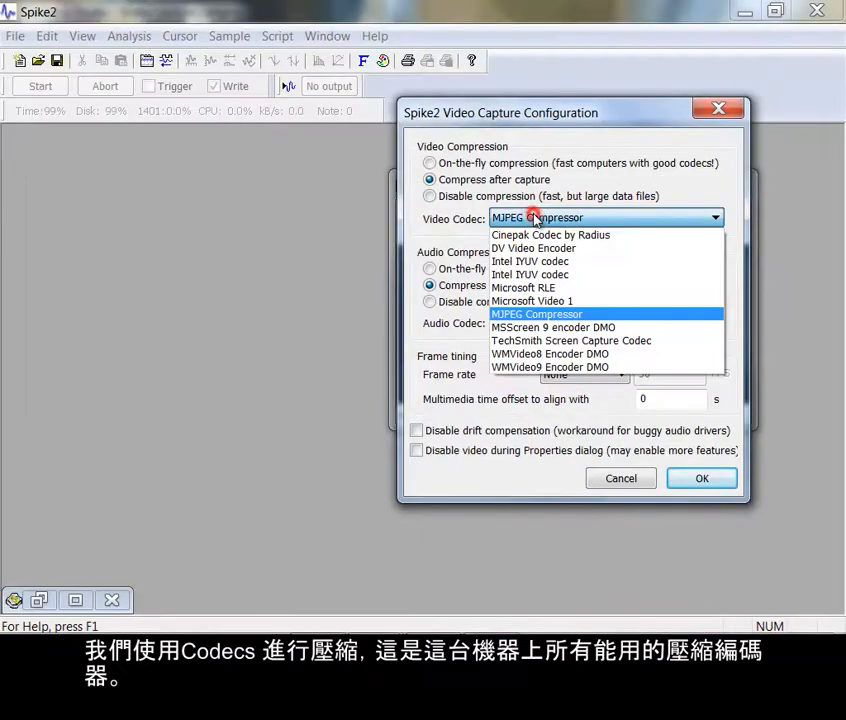
# Review the available video codecs and frame rate timing options, keep MJPEG Compressor and None, and accept the configuration
pyautogui.click(490, 162)
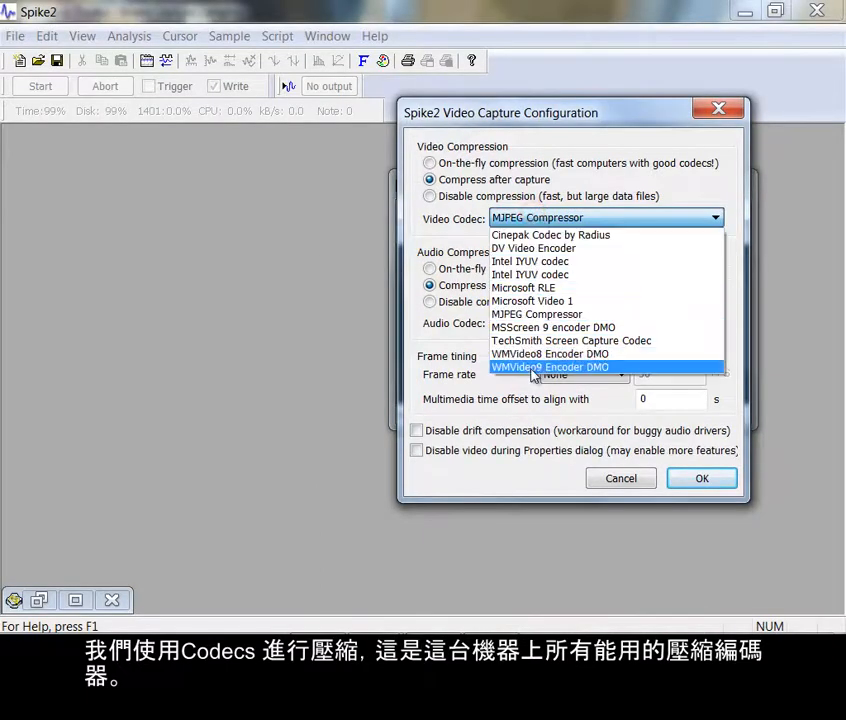
pyautogui.click(539, 316)
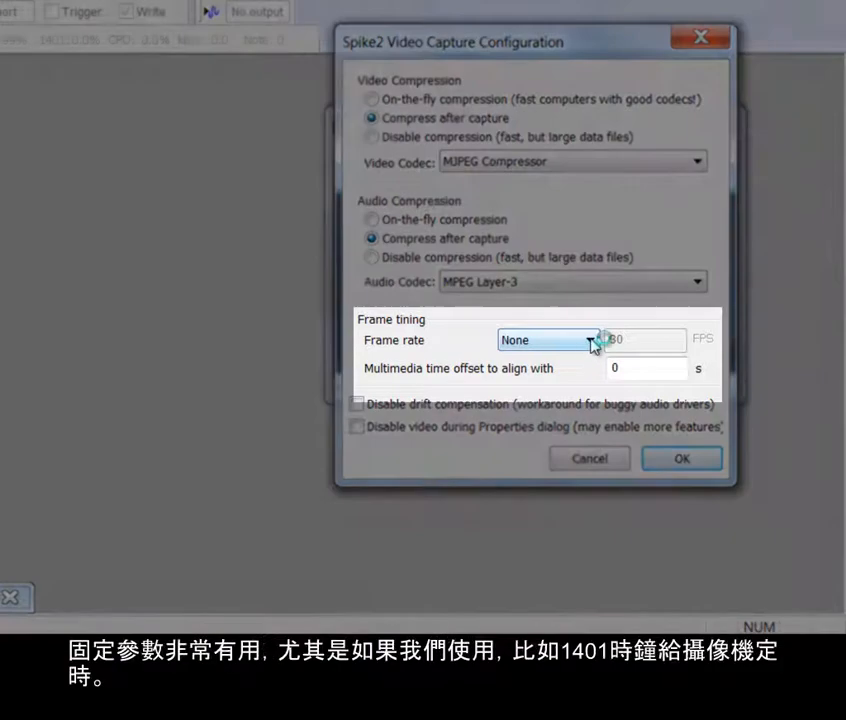
pyautogui.click(590, 343)
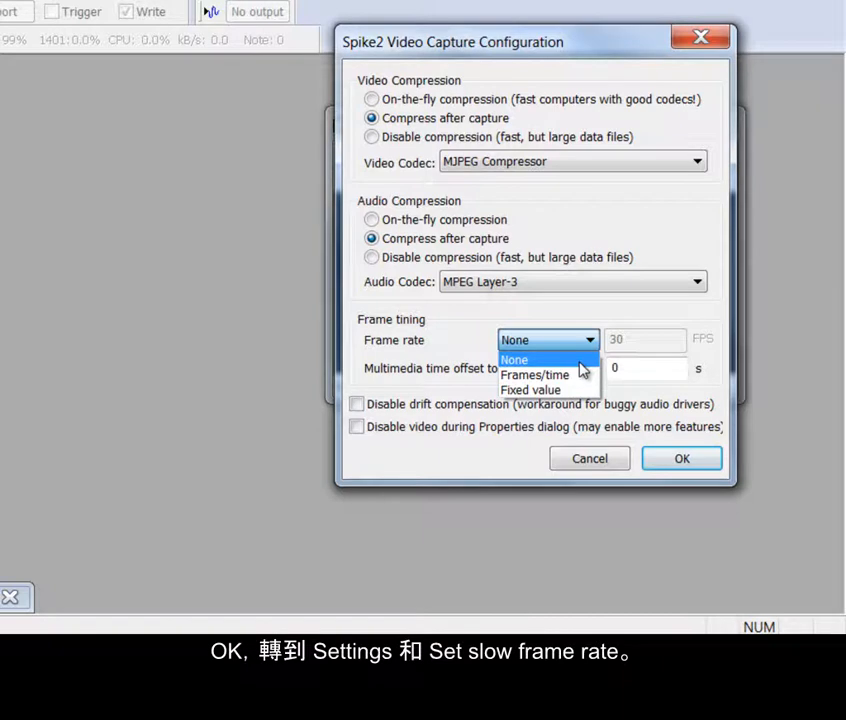
pyautogui.click(582, 362)
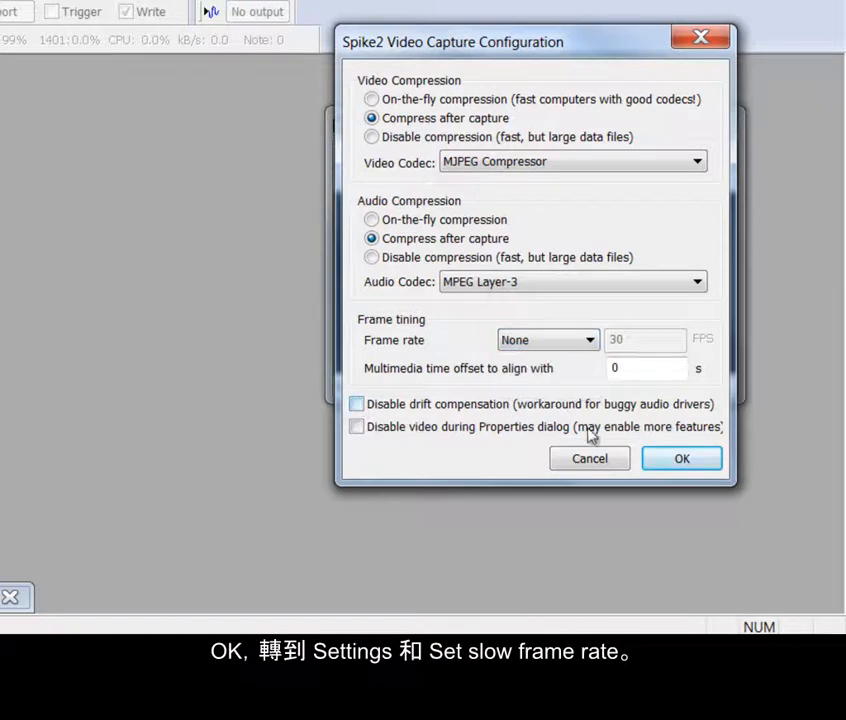
pyautogui.click(679, 462)
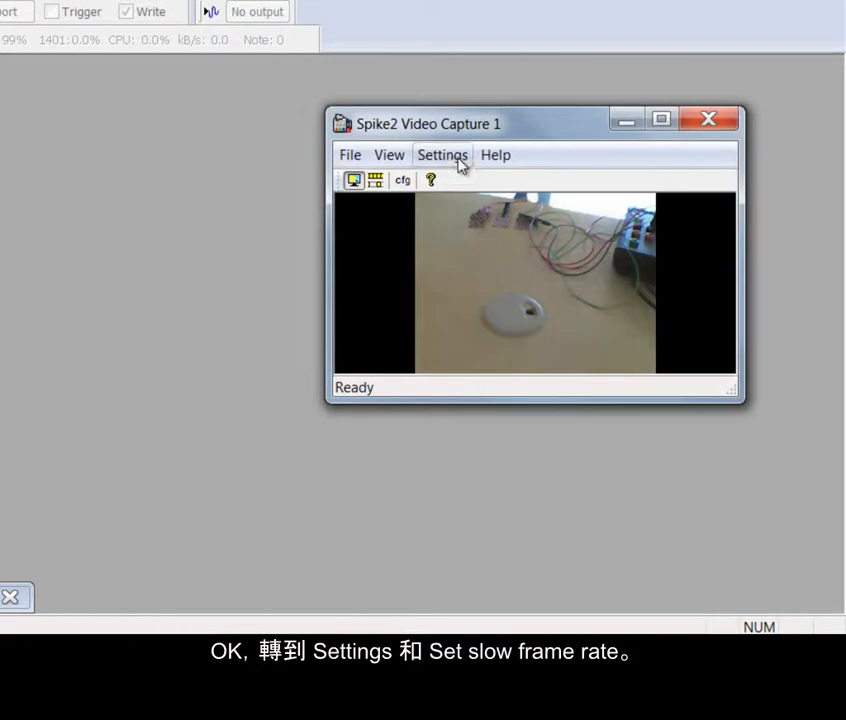
# Set the maximum frame rate to capture to 30 in the first capture window's slow frame rate settings
pyautogui.click(447, 156)
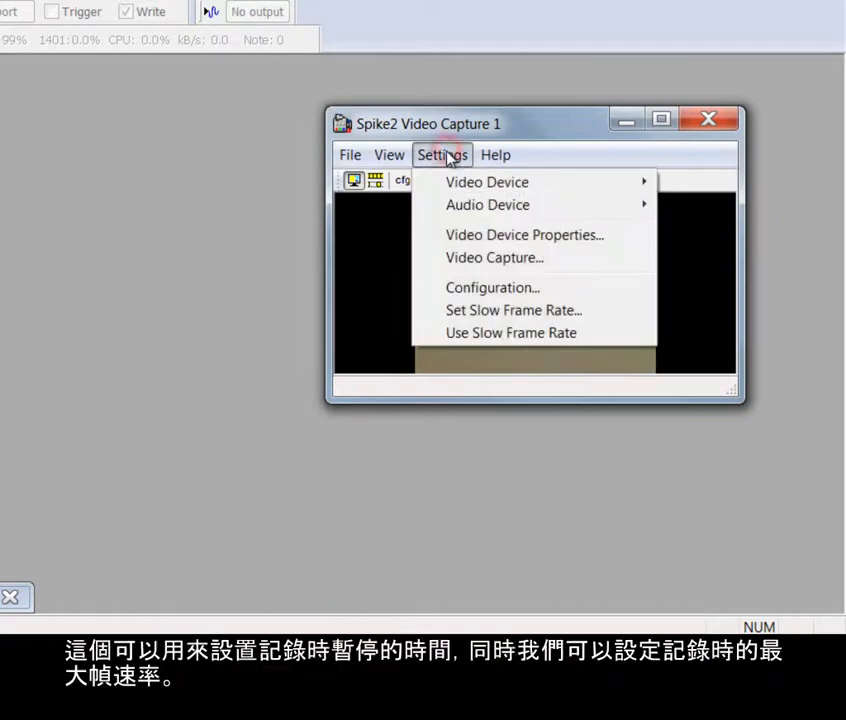
pyautogui.click(456, 311)
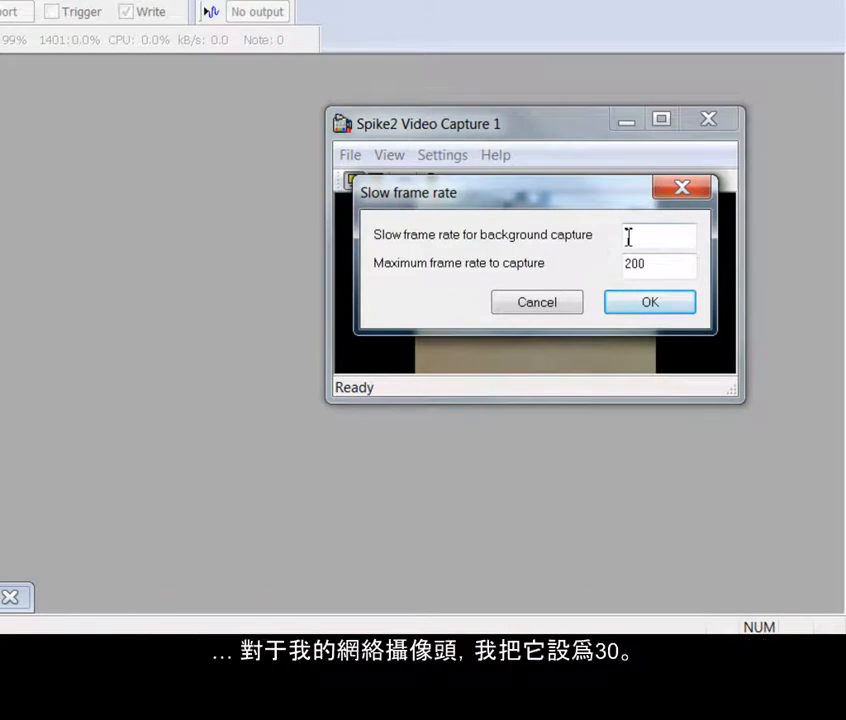
pyautogui.moveTo(661, 271); pyautogui.dragTo(613, 280)
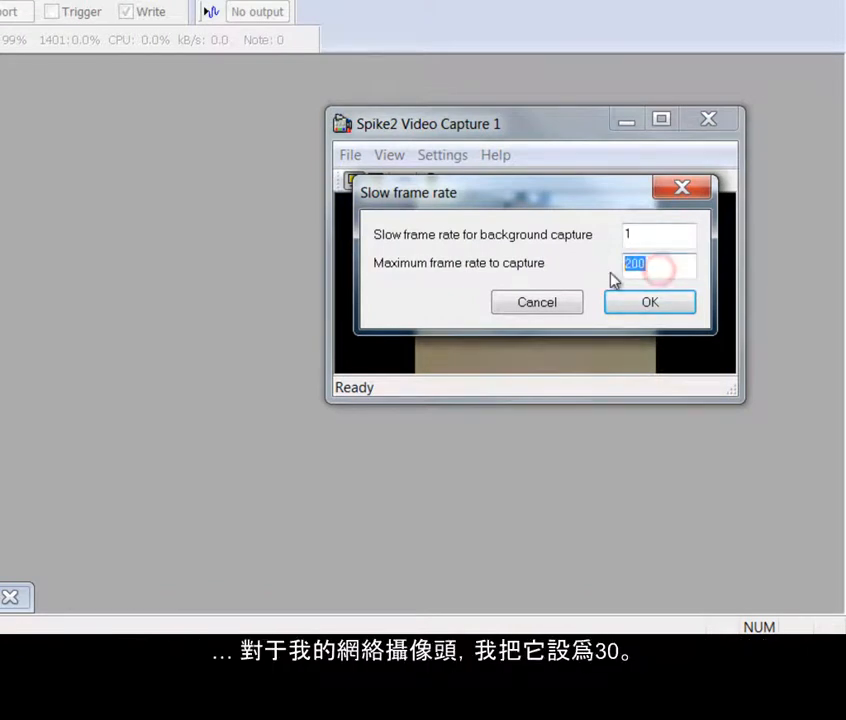
pyautogui.write('30')
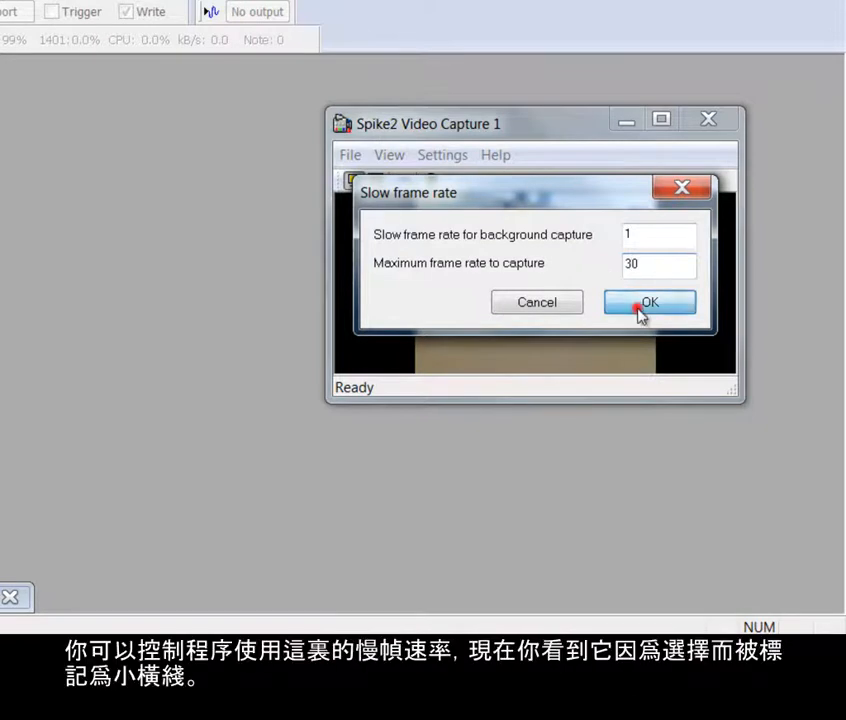
pyautogui.click(640, 305)
# Turn on Use Slow Frame Rate for the first capture window and switch it off again
pyautogui.click(455, 156)
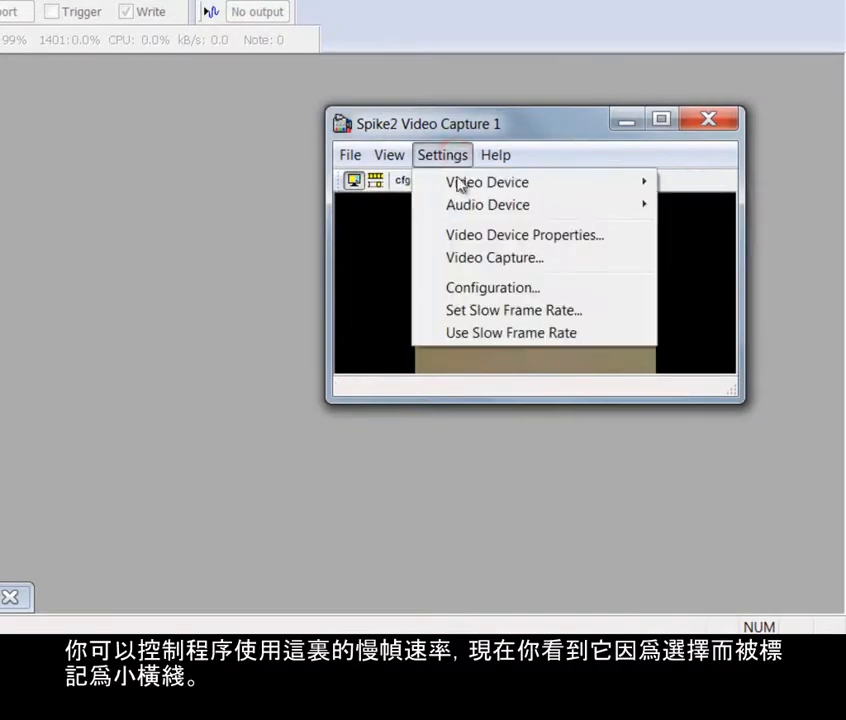
pyautogui.click(458, 342)
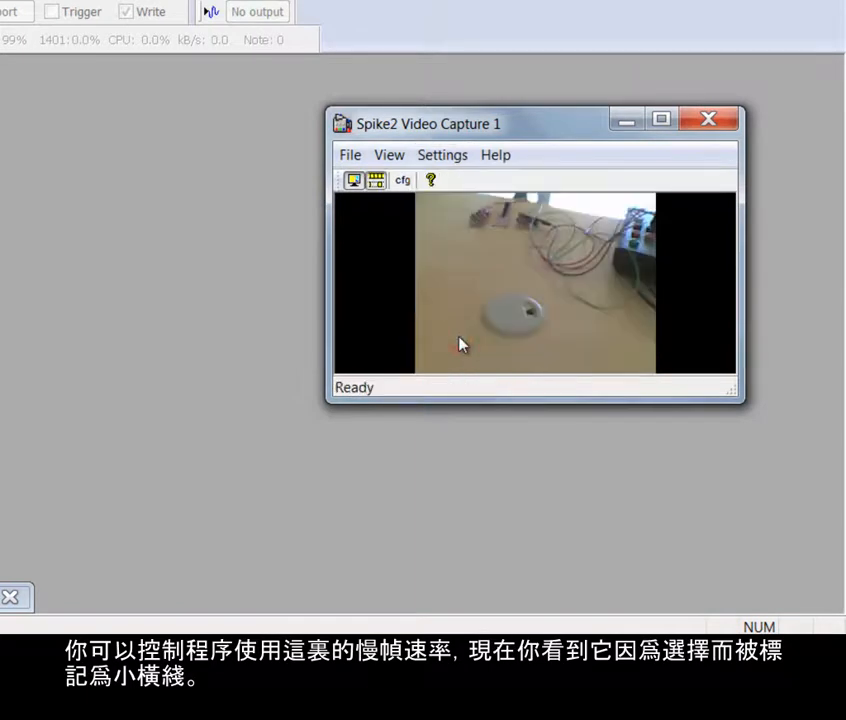
pyautogui.click(446, 157)
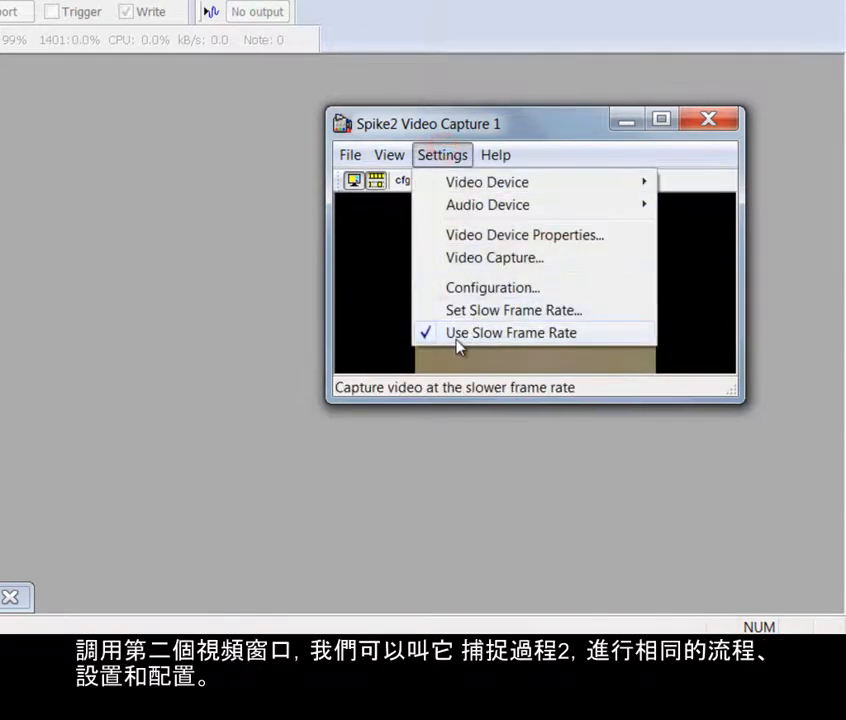
pyautogui.click(425, 337)
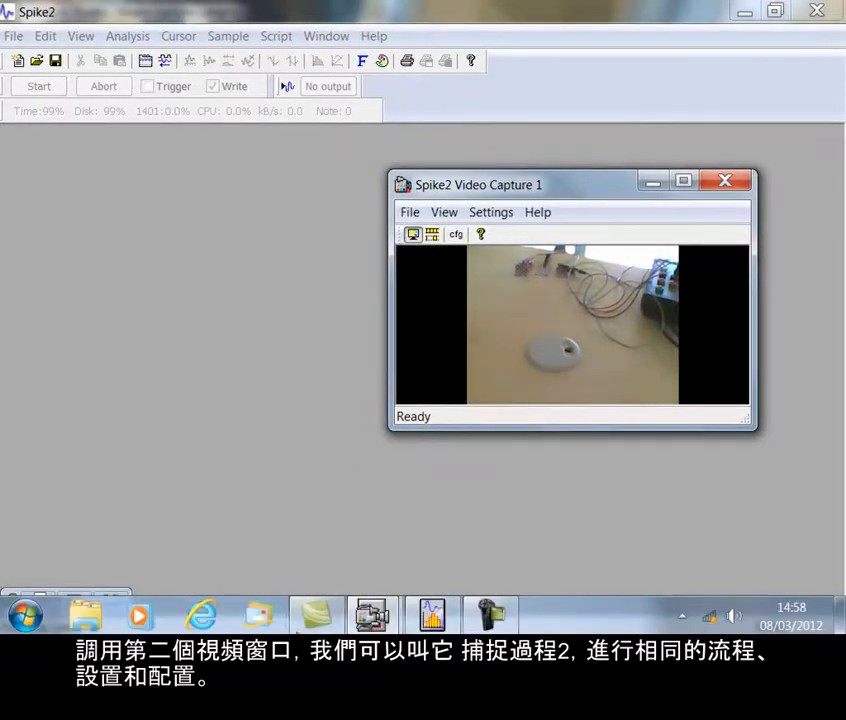
# Bring up the Spike2 Video Capture 2 window, make it narrower and slightly taller, and move it down beside Video Capture 1
pyautogui.moveTo(370, 618)
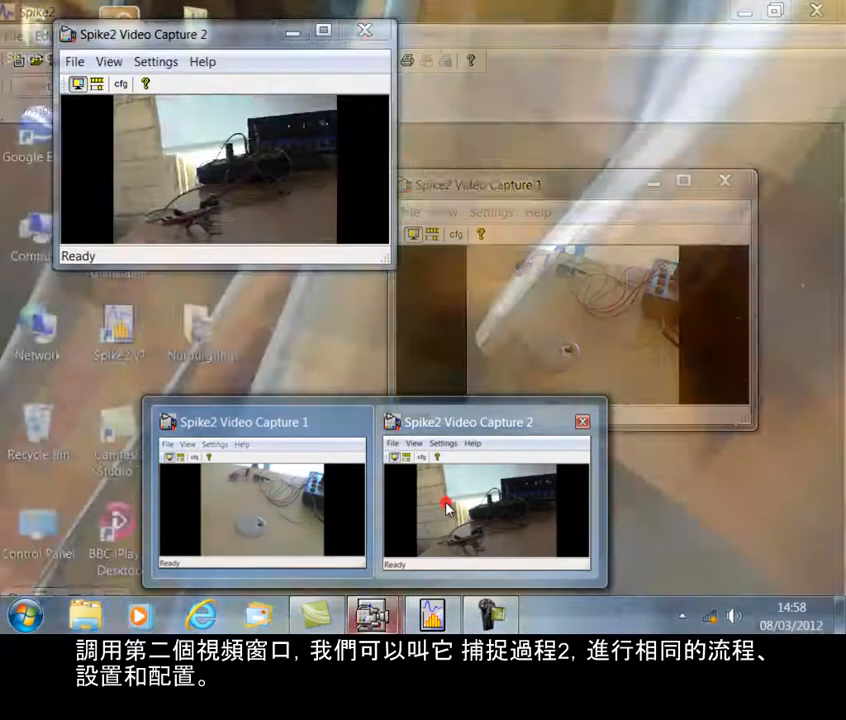
pyautogui.click(434, 500)
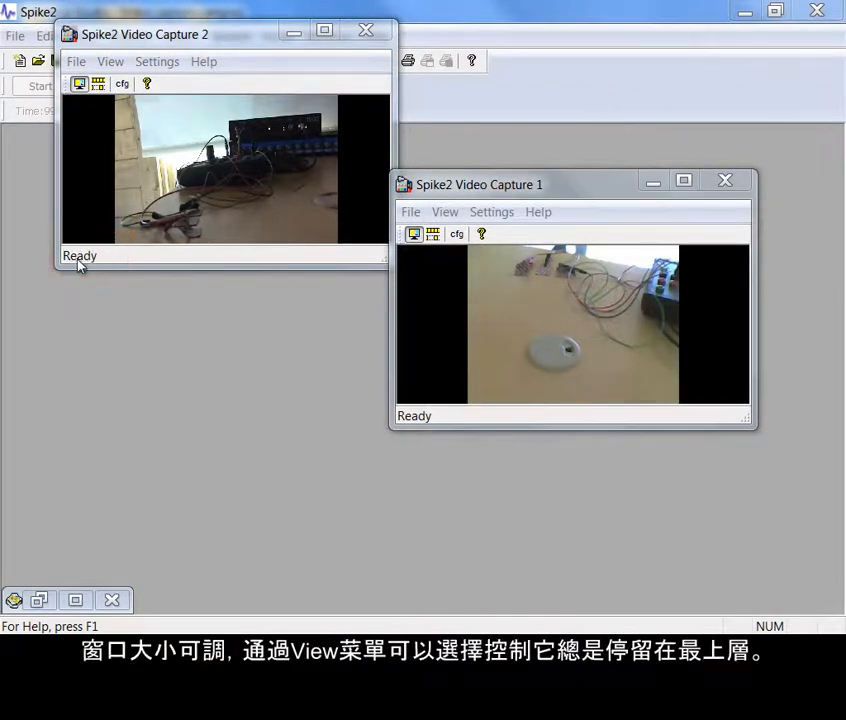
pyautogui.moveTo(381, 262); pyautogui.dragTo(312, 288)
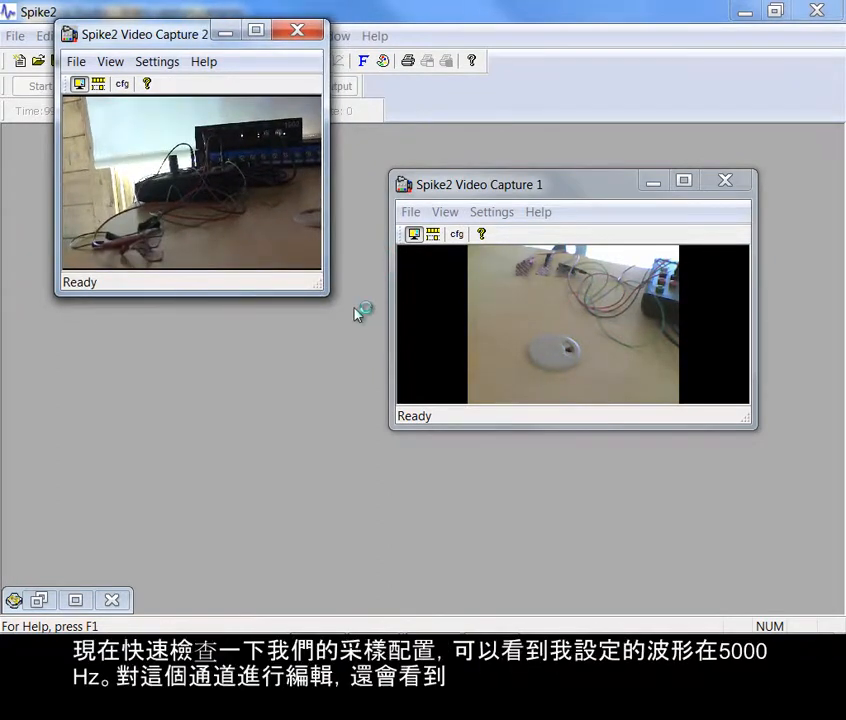
pyautogui.moveTo(193, 36); pyautogui.dragTo(205, 167)
# Open the sampling configuration in Spike2 and minimise both video capture windows that cover it
pyautogui.click(227, 40)
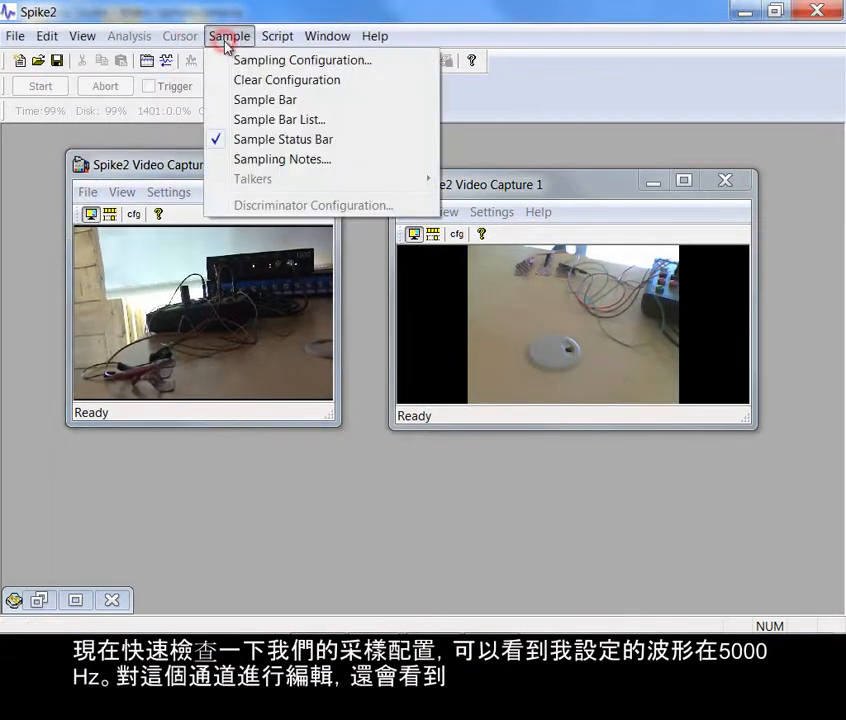
pyautogui.click(268, 60)
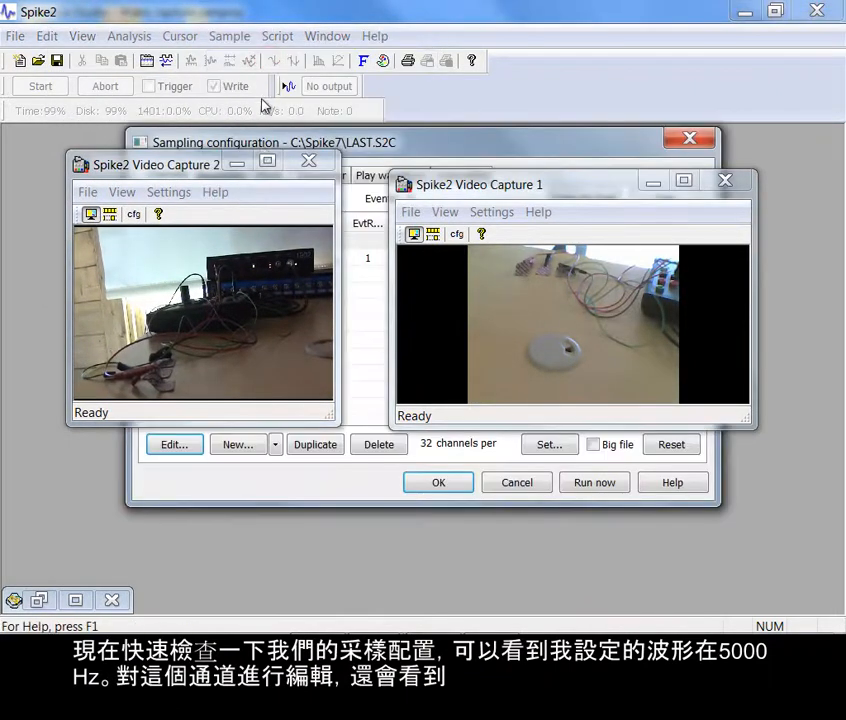
pyautogui.click(237, 163)
pyautogui.click(656, 183)
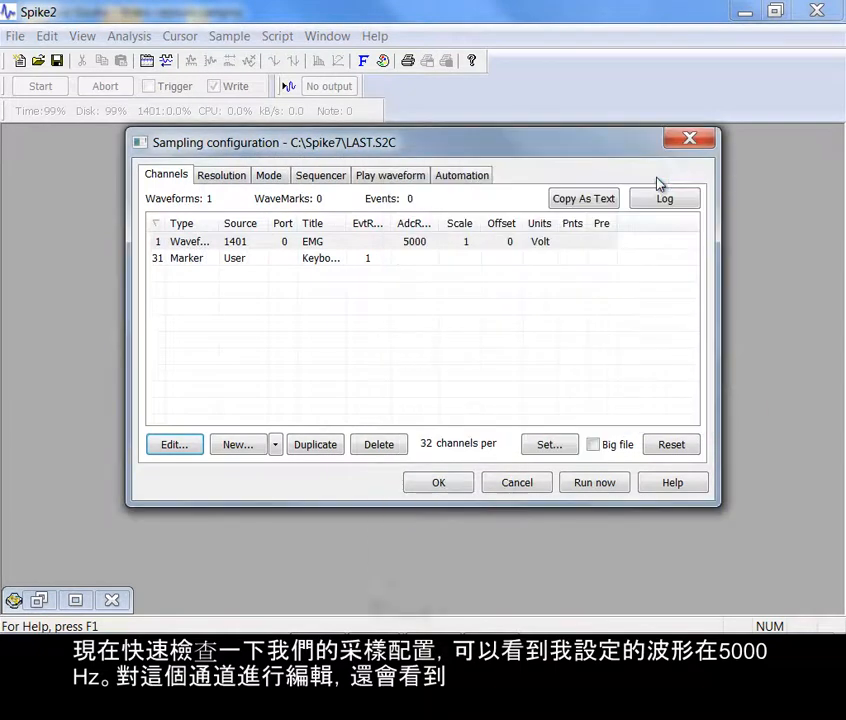
# Examine the EMG waveform channel's parameters and its 1902 conditioner settings, accepting both without changes
pyautogui.doubleClick(368, 239)
pyautogui.click(368, 241)
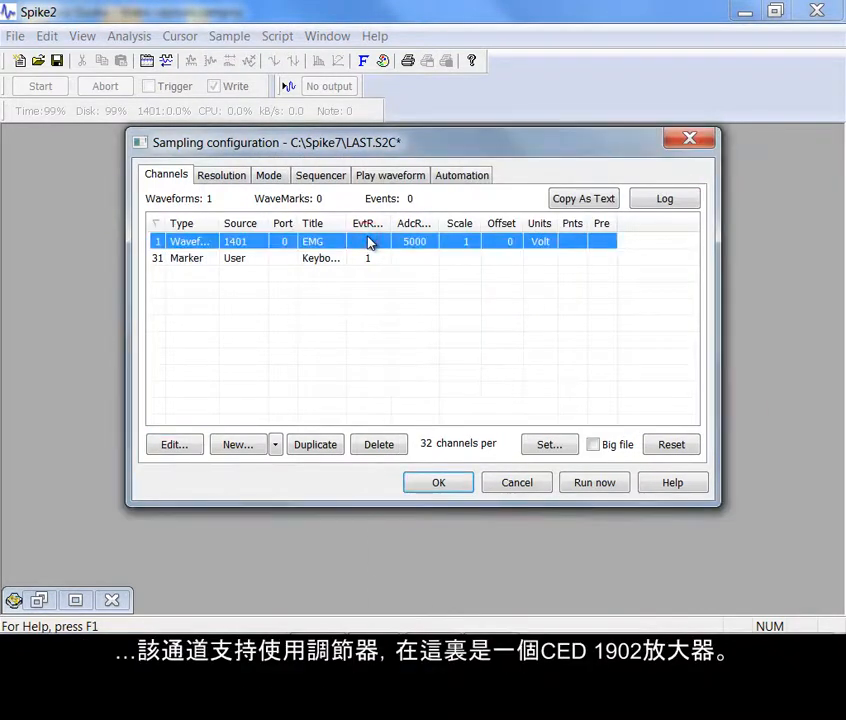
pyautogui.doubleClick(368, 241)
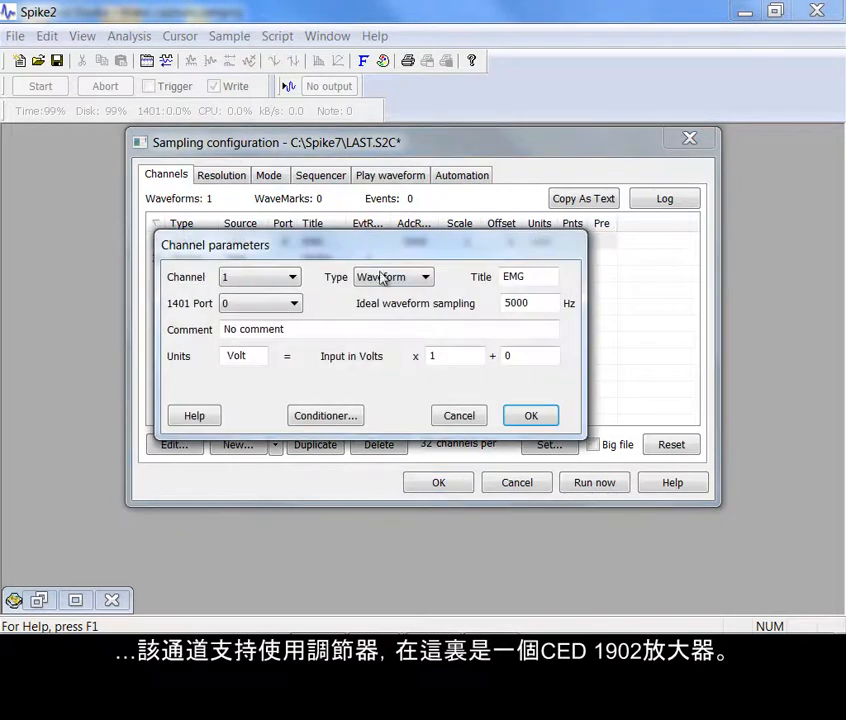
pyautogui.click(345, 416)
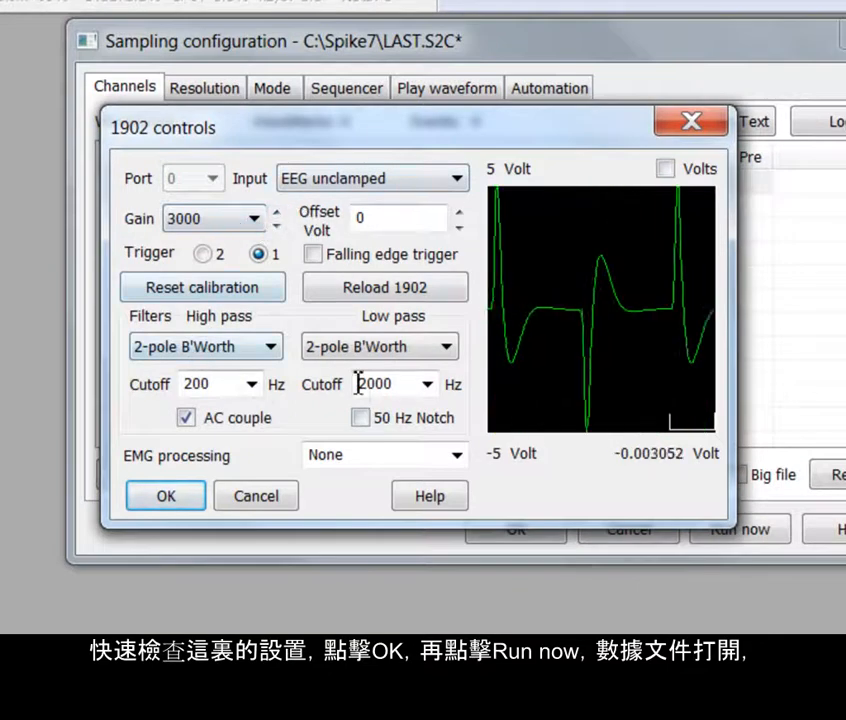
pyautogui.click(166, 496)
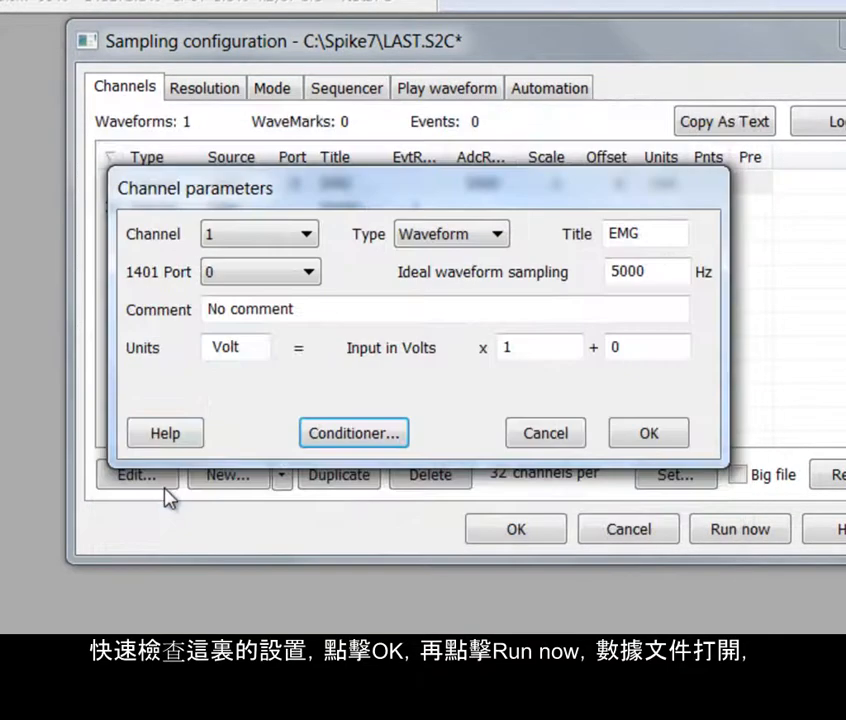
pyautogui.click(648, 432)
# Run the sampling configuration to open a maximised new data file and restore both video capture windows over it
pyautogui.click(745, 534)
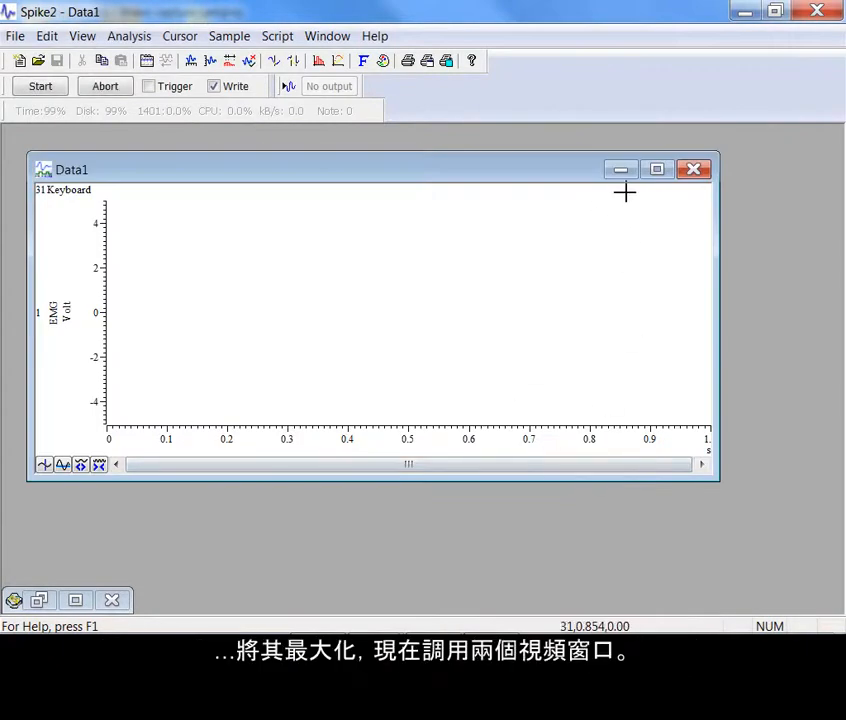
pyautogui.click(656, 169)
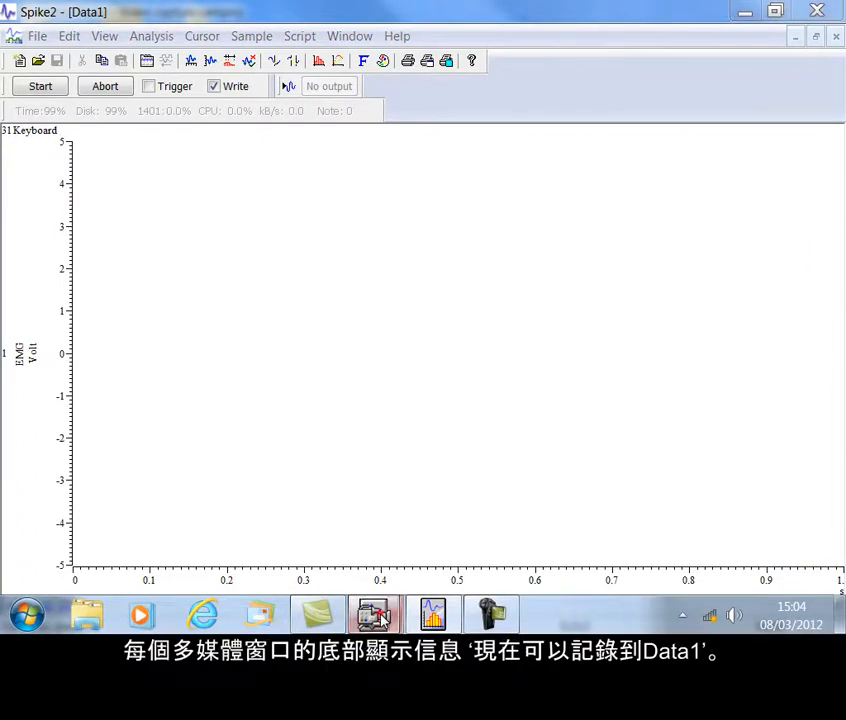
pyautogui.moveTo(375, 620)
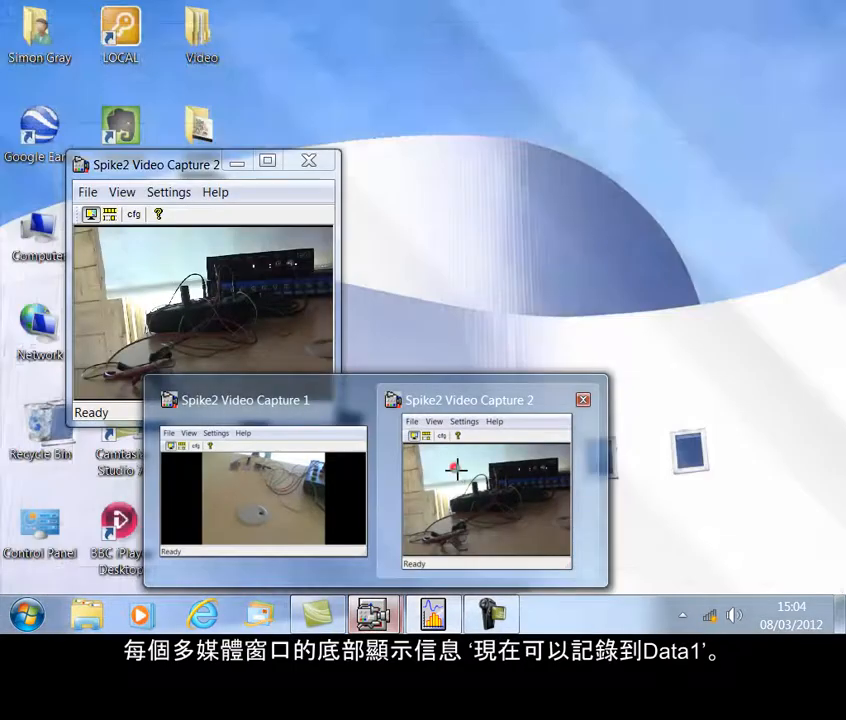
pyautogui.click(455, 475)
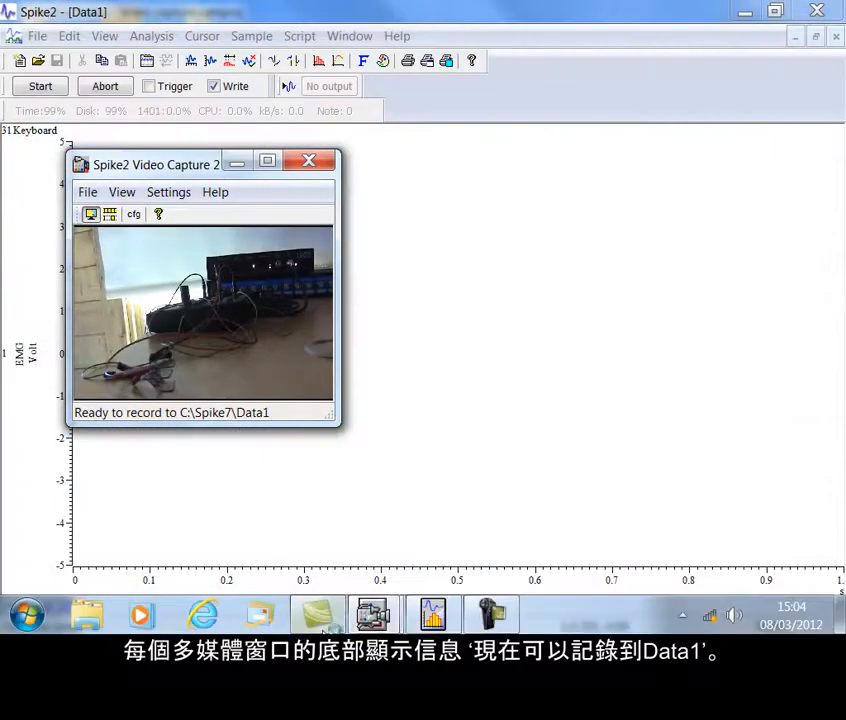
pyautogui.moveTo(372, 614)
pyautogui.click(294, 512)
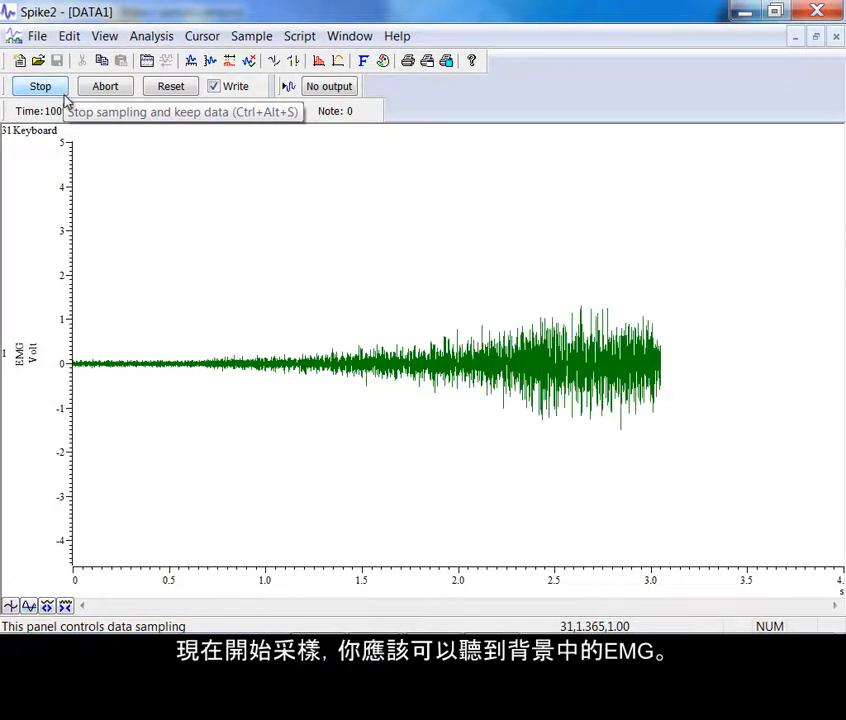
# Bring both video capture windows over the running EMG recording and move Video Capture 1 up, clear of Video Capture 2
pyautogui.moveTo(352, 628)
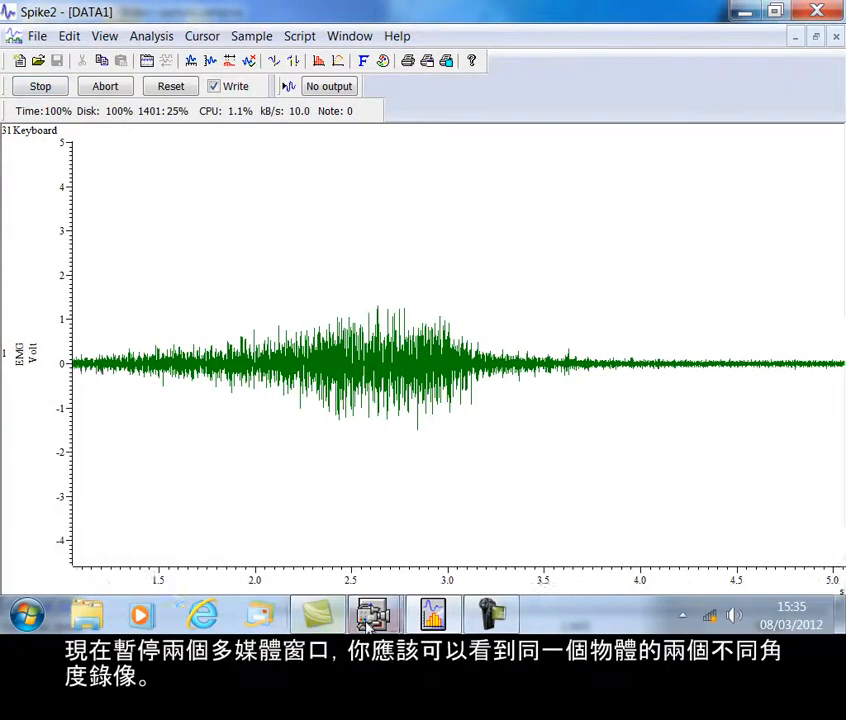
pyautogui.moveTo(385, 620)
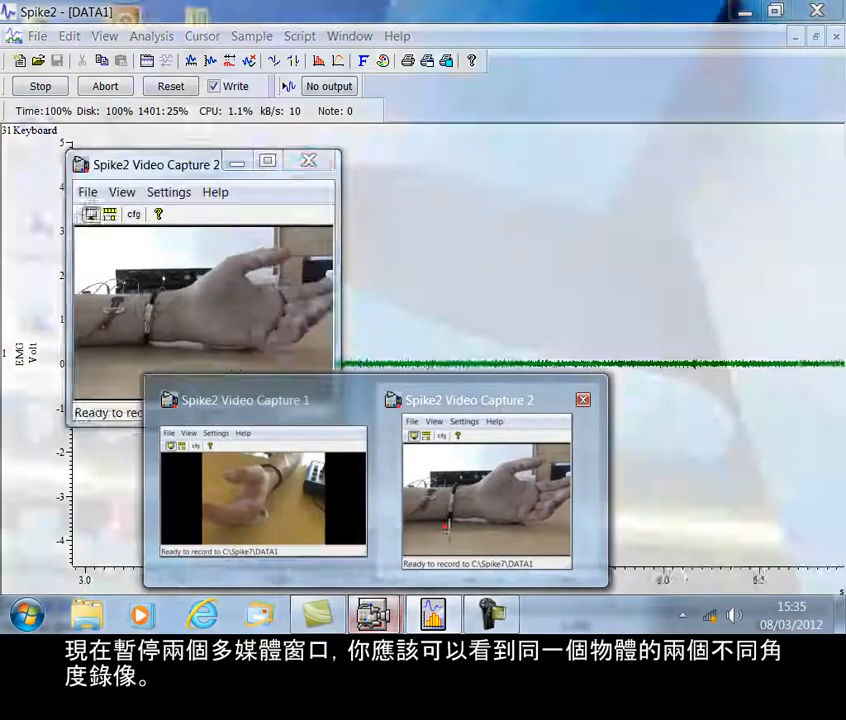
pyautogui.click(435, 545)
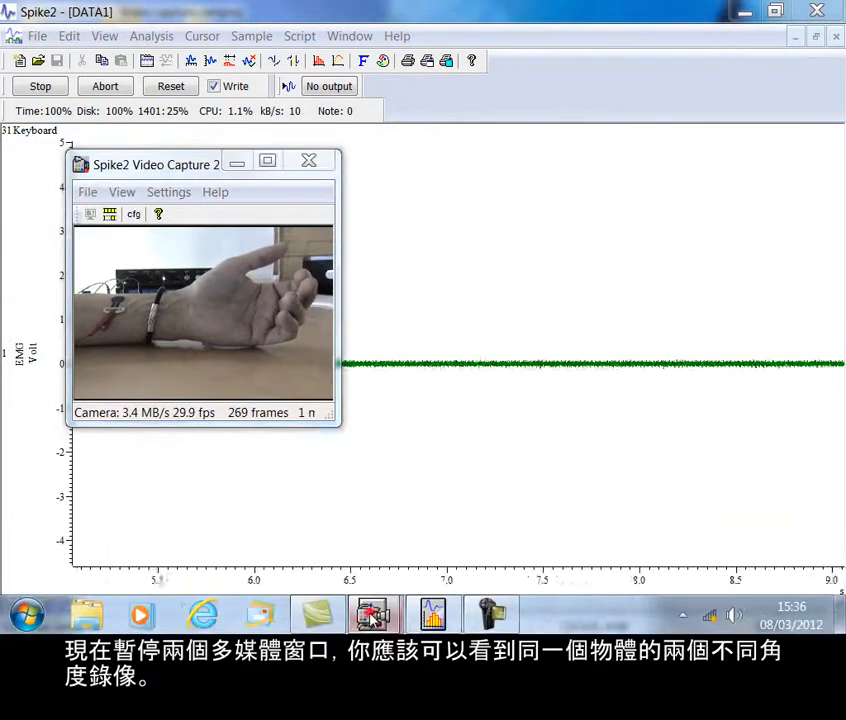
pyautogui.click(350, 543)
pyautogui.moveTo(566, 183); pyautogui.dragTo(623, 68)
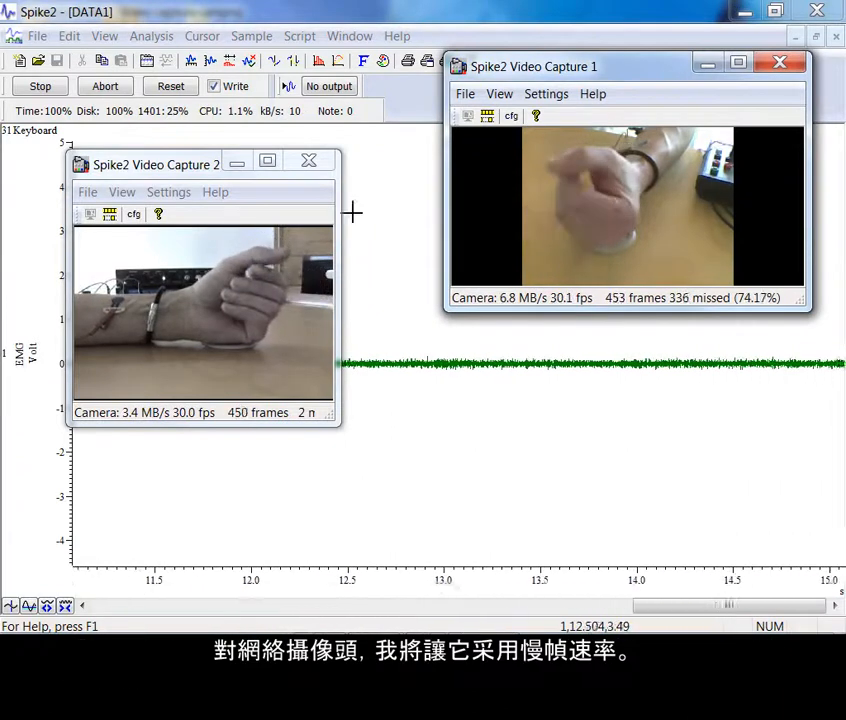
# Record for a while with the slow frame rate enabled in Video Capture 1, and return it to the normal frame rate
pyautogui.click(552, 94)
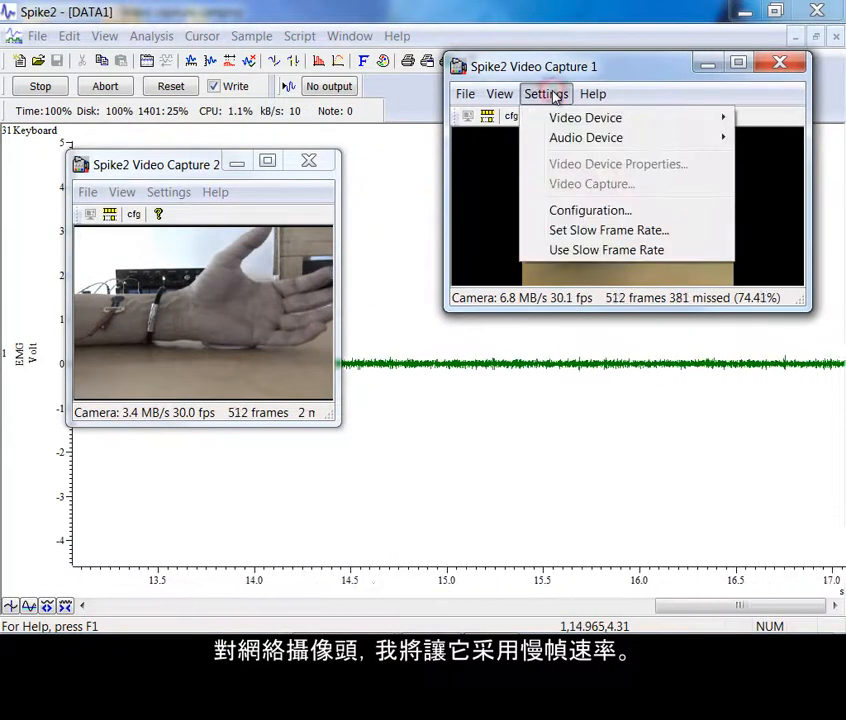
pyautogui.click(561, 251)
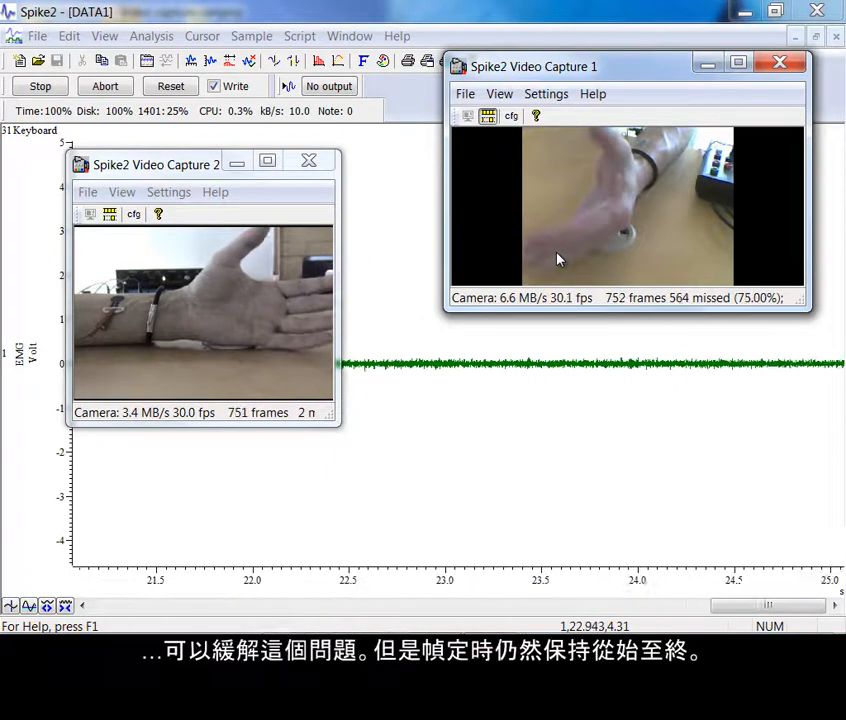
pyautogui.click(546, 94)
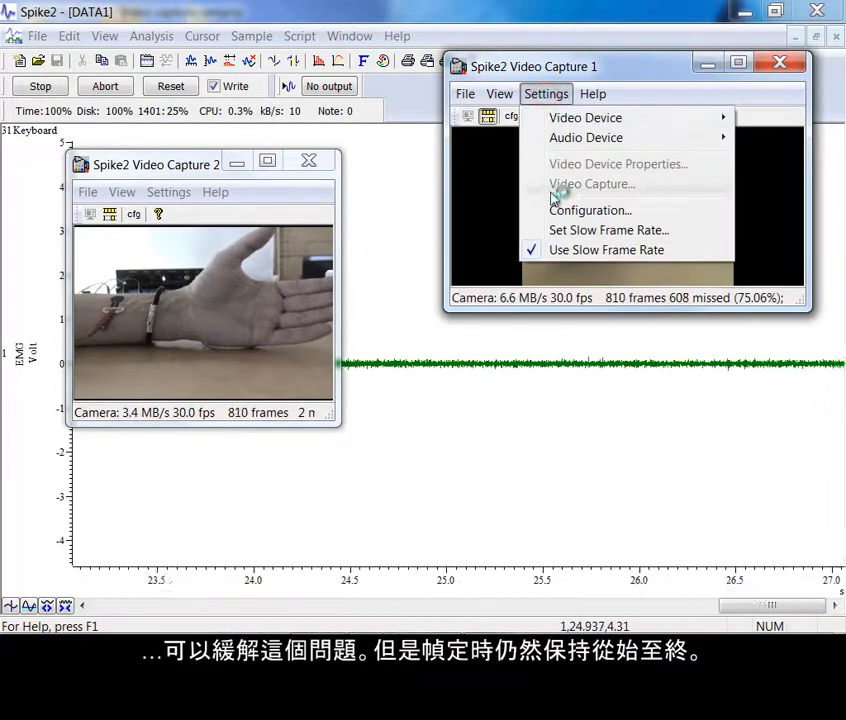
pyautogui.click(573, 250)
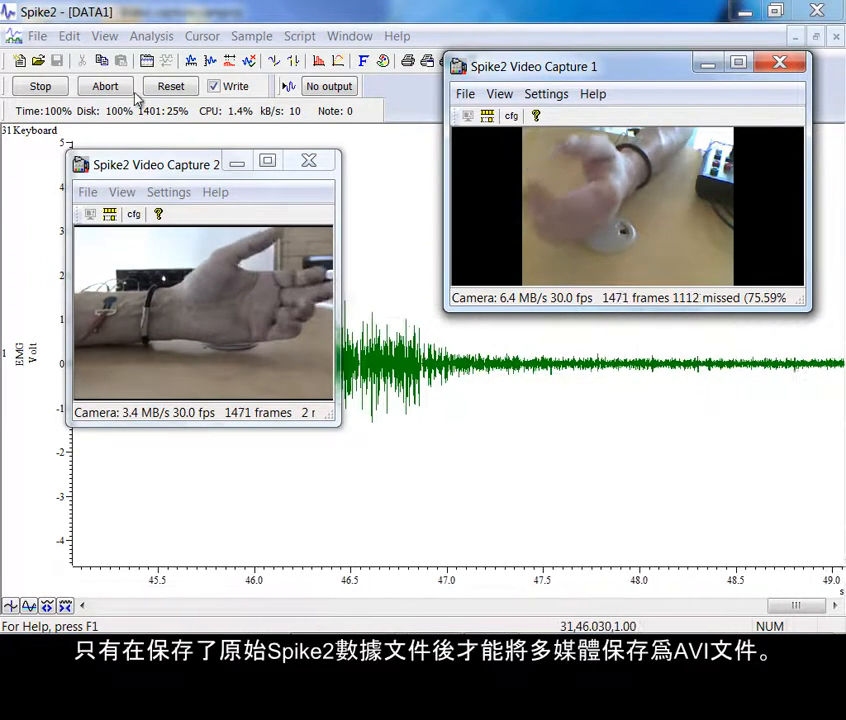
# Stop sampling and save the recorded data file as data1, with Video Capture 2 placed below Video Capture 1
pyautogui.click(54, 88)
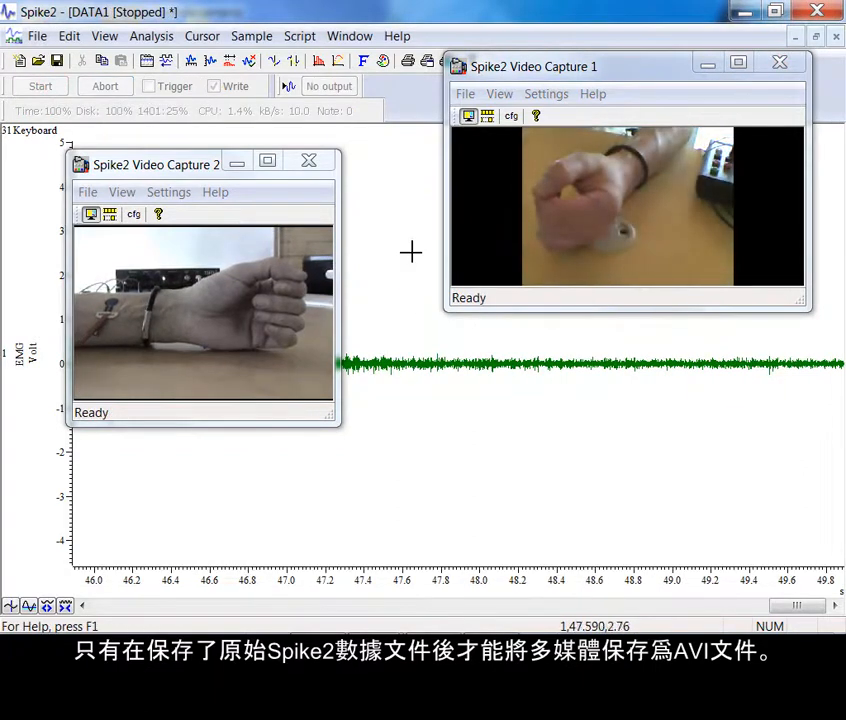
pyautogui.moveTo(185, 163)
pyautogui.mouseDown()
pyautogui.moveTo(217, 189)
pyautogui.moveTo(482, 317)
pyautogui.moveTo(571, 338)
pyautogui.mouseUp()
pyautogui.click(36, 37)
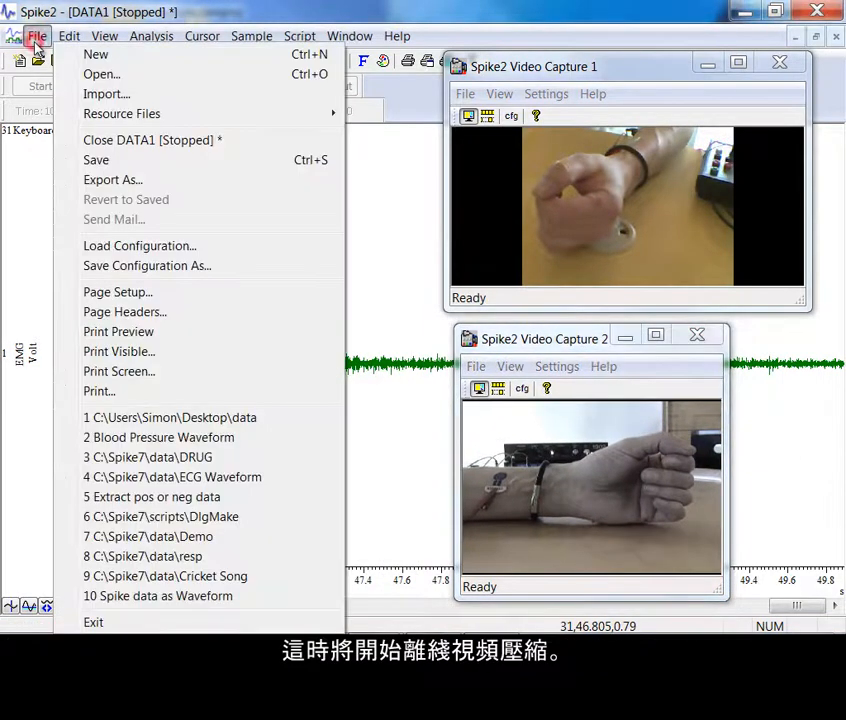
pyautogui.click(106, 161)
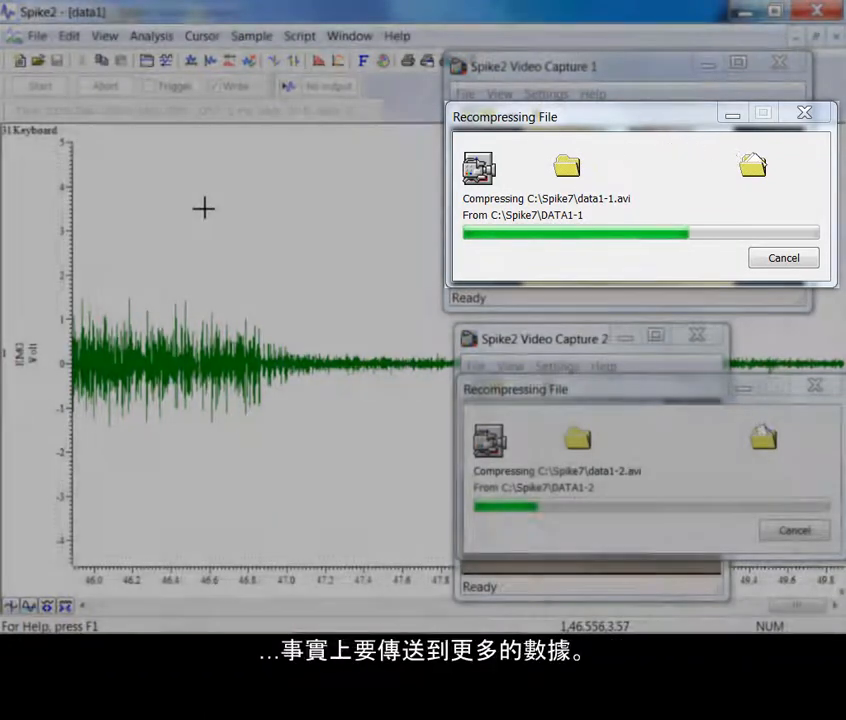
pyautogui.click(203, 207)
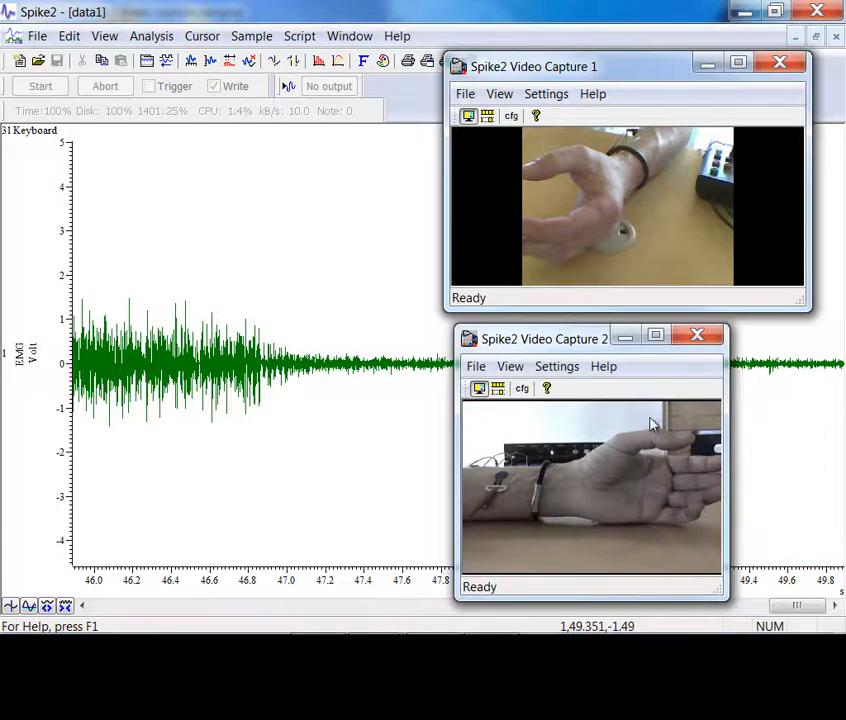
# Minimise both capture windows and show the entire EMG recording on the x axis with cursor 0 brought into view
pyautogui.click(624, 336)
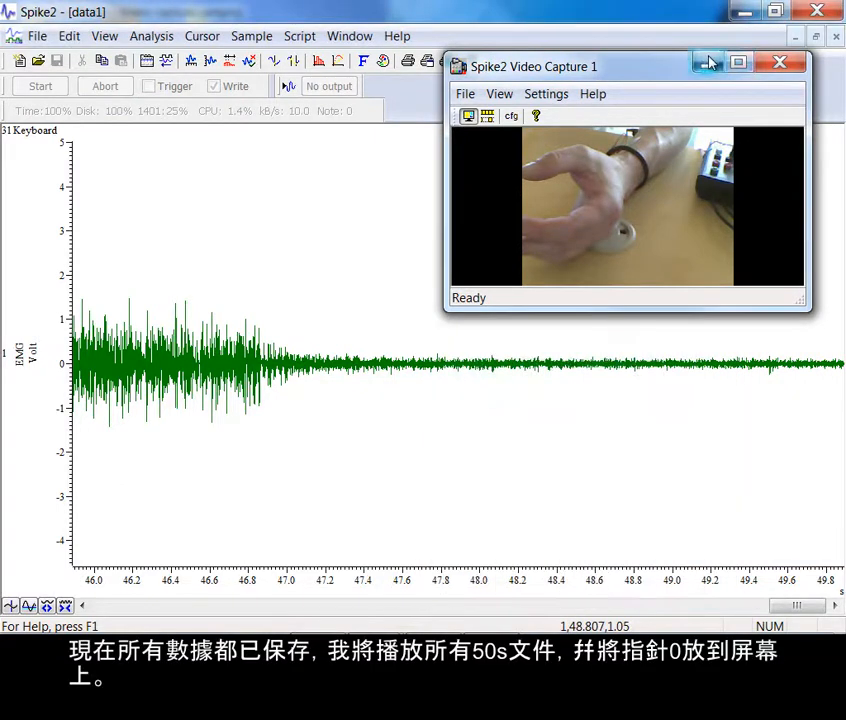
pyautogui.click(709, 63)
pyautogui.doubleClick(480, 578)
pyautogui.click(342, 226)
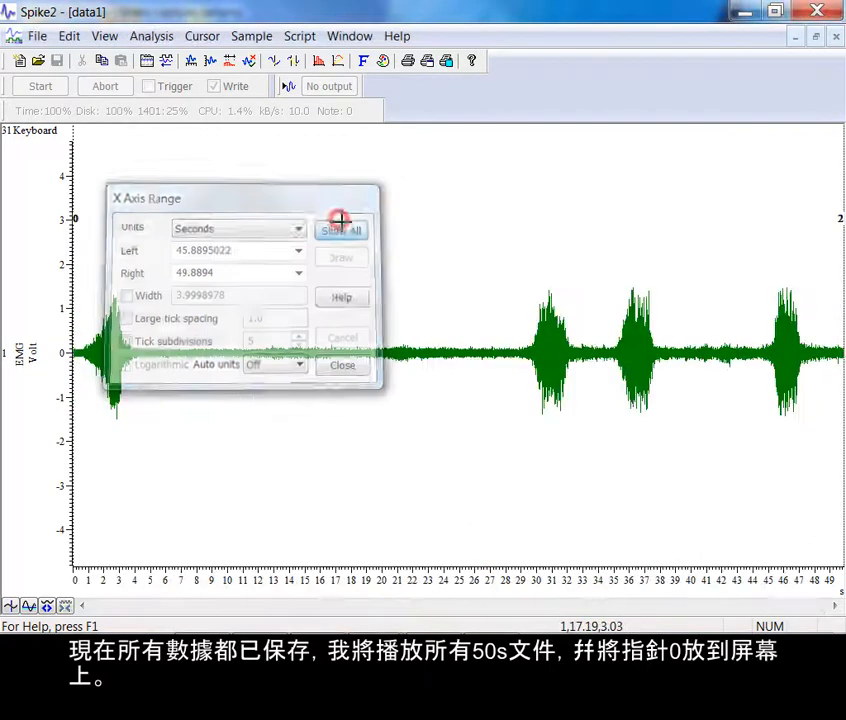
pyautogui.click(334, 233)
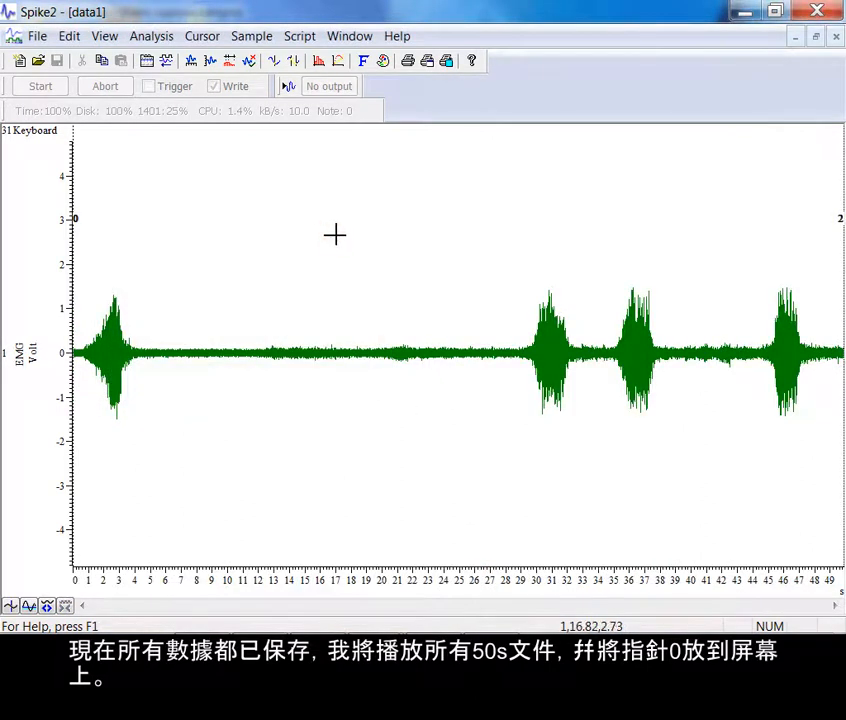
pyautogui.hotkey('ctrl', '0')
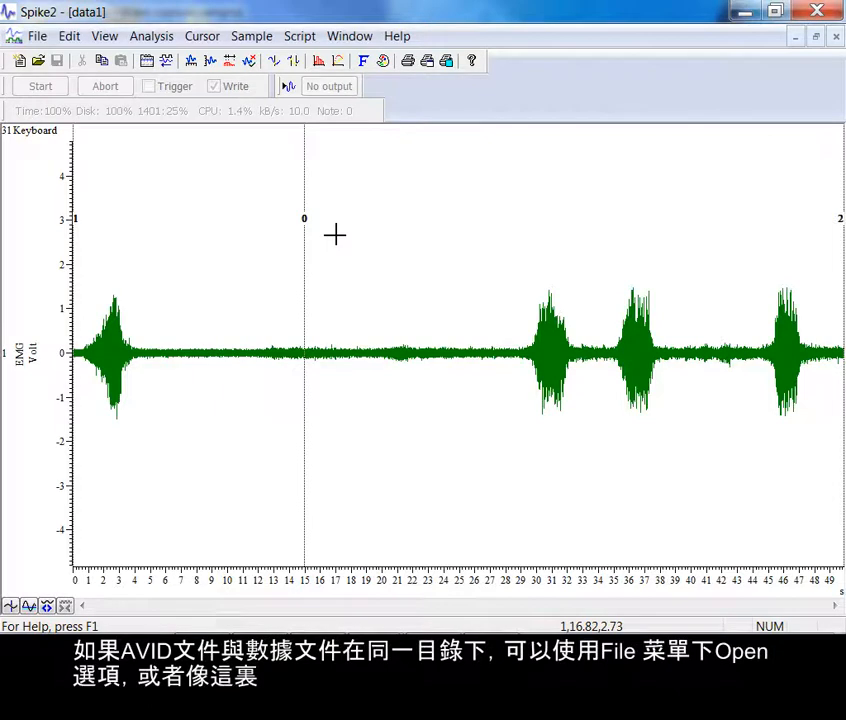
# Open the multimedia files that belong to the data1 recording
pyautogui.click(38, 38)
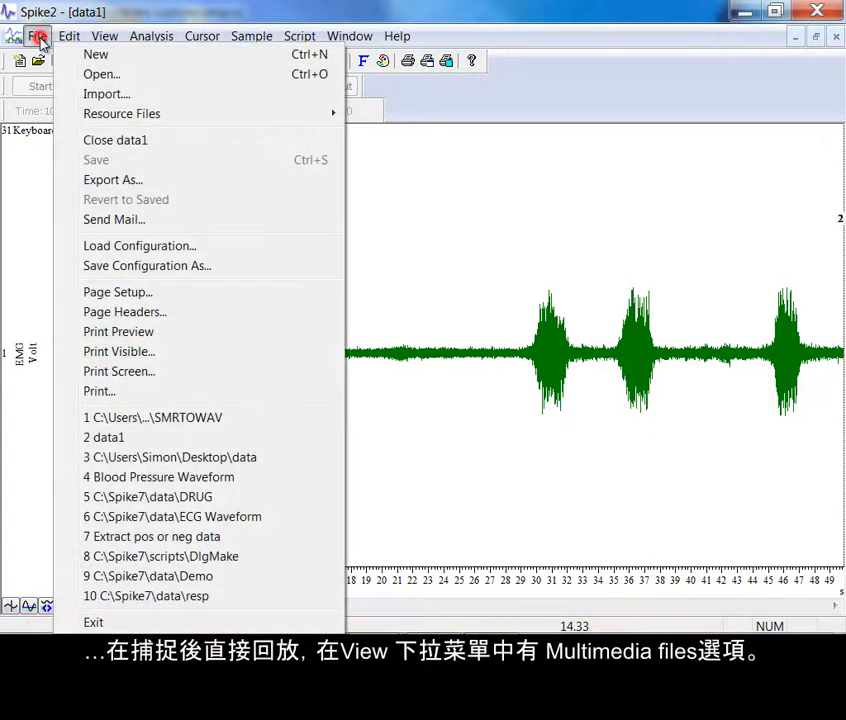
pyautogui.moveTo(104, 36)
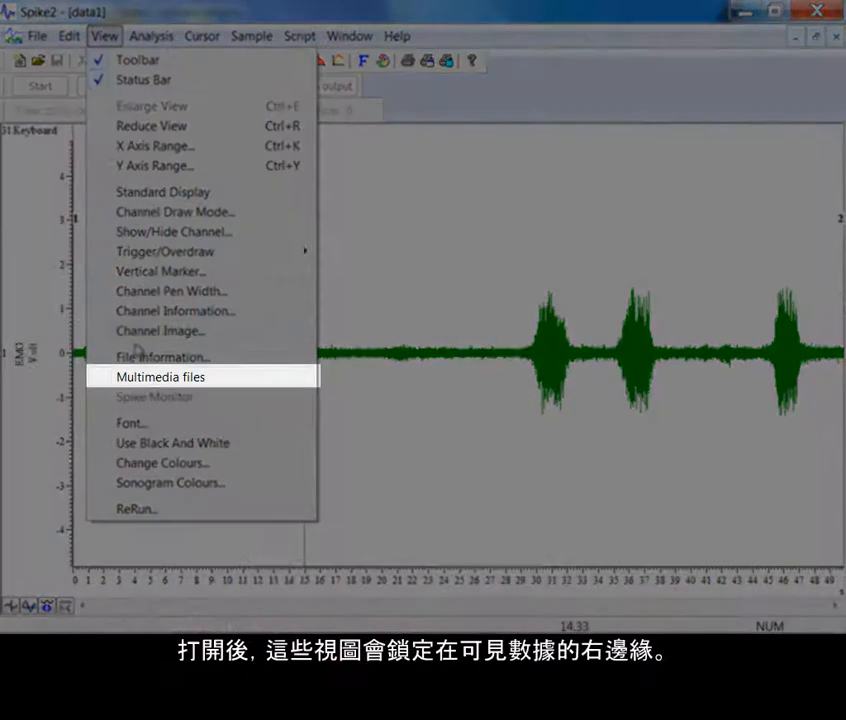
pyautogui.click(141, 381)
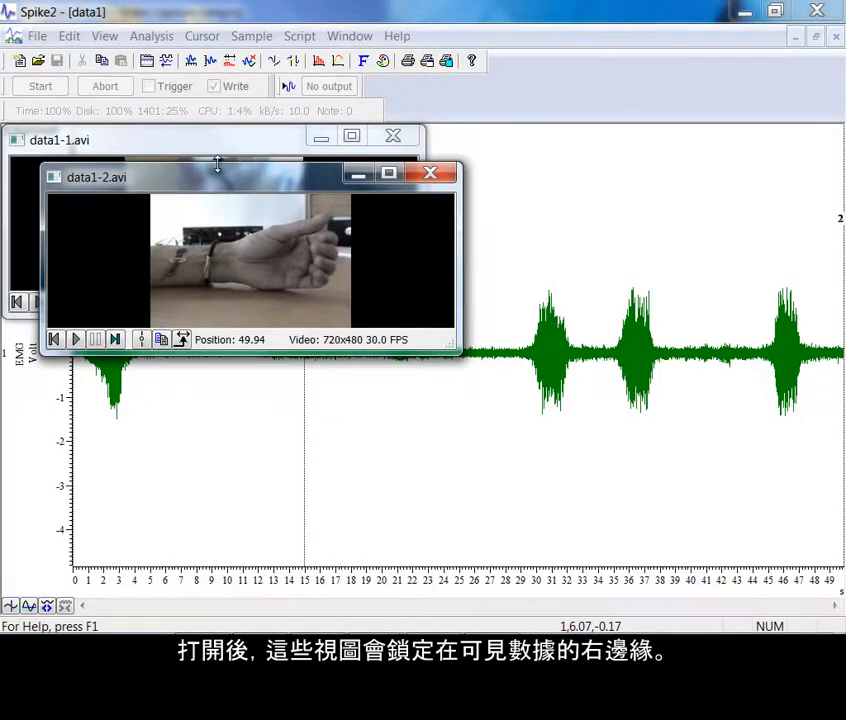
# Narrow the data1-1.avi and data1-2.avi windows and place them side by side above the later part of the EMG trace
pyautogui.moveTo(220, 180); pyautogui.dragTo(564, 142)
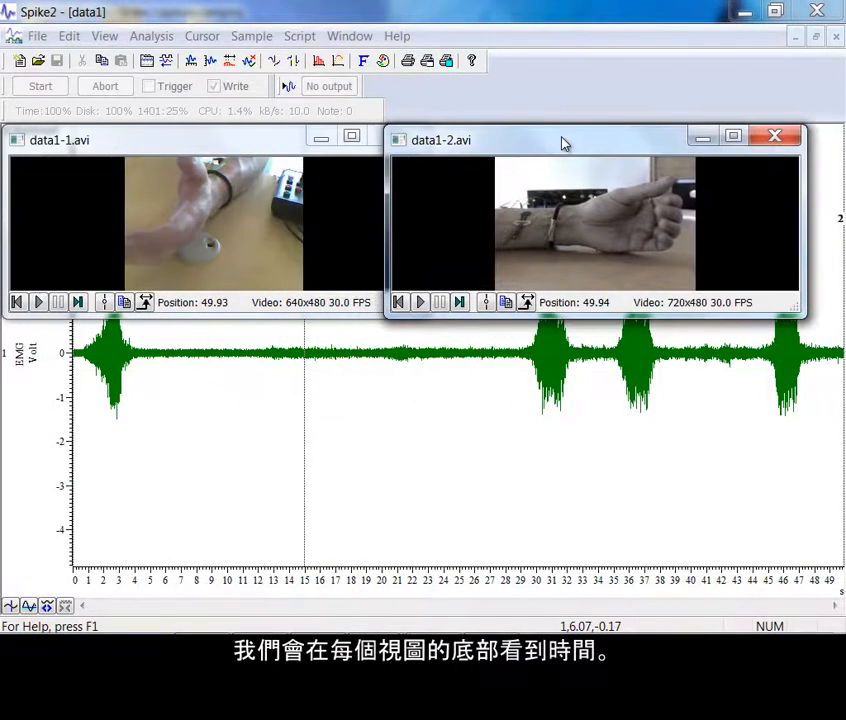
pyautogui.moveTo(386, 318); pyautogui.dragTo(598, 320)
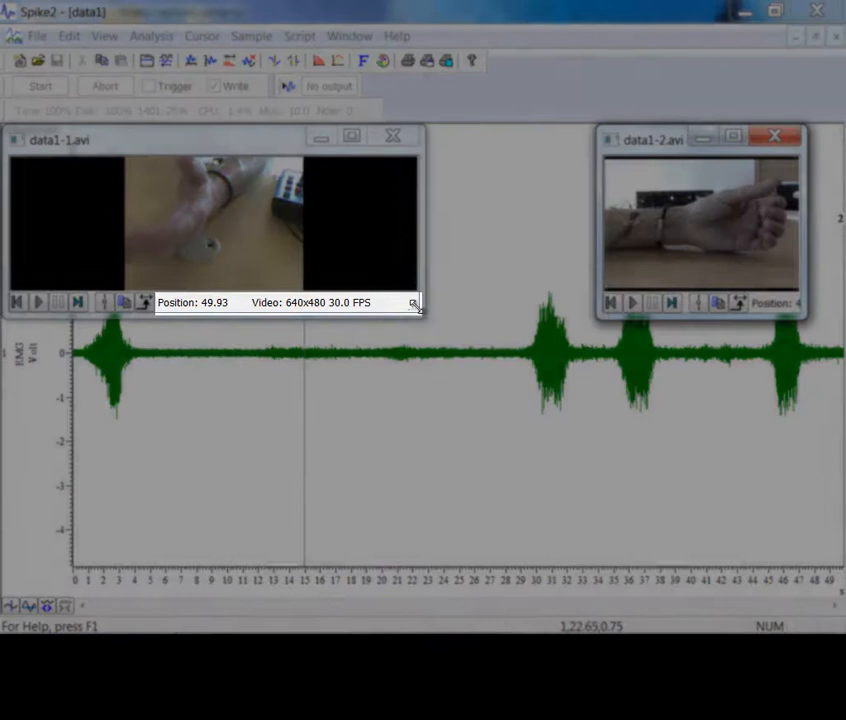
pyautogui.moveTo(414, 305); pyautogui.dragTo(184, 297)
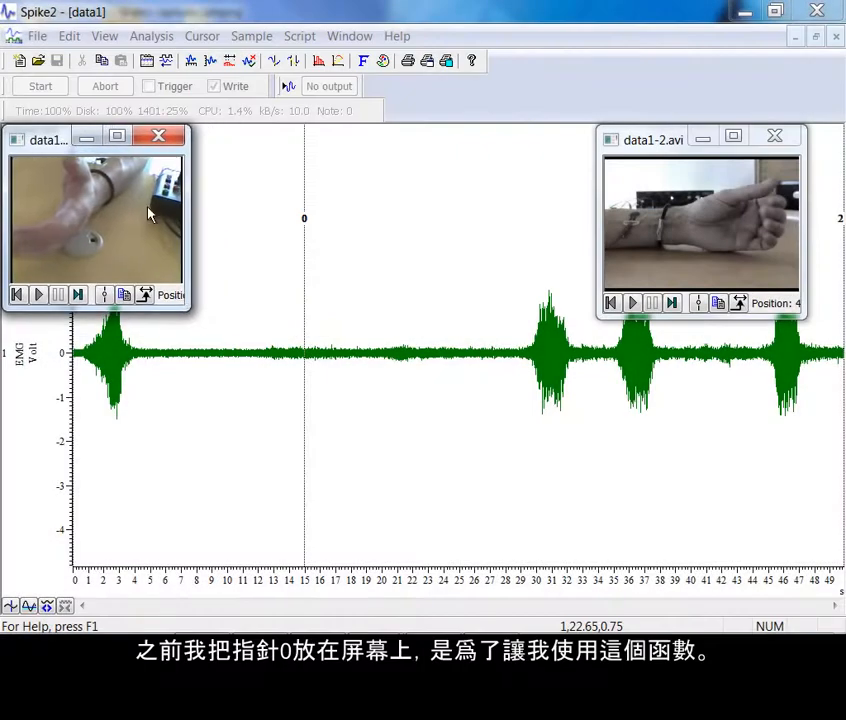
pyautogui.moveTo(64, 140); pyautogui.dragTo(466, 141)
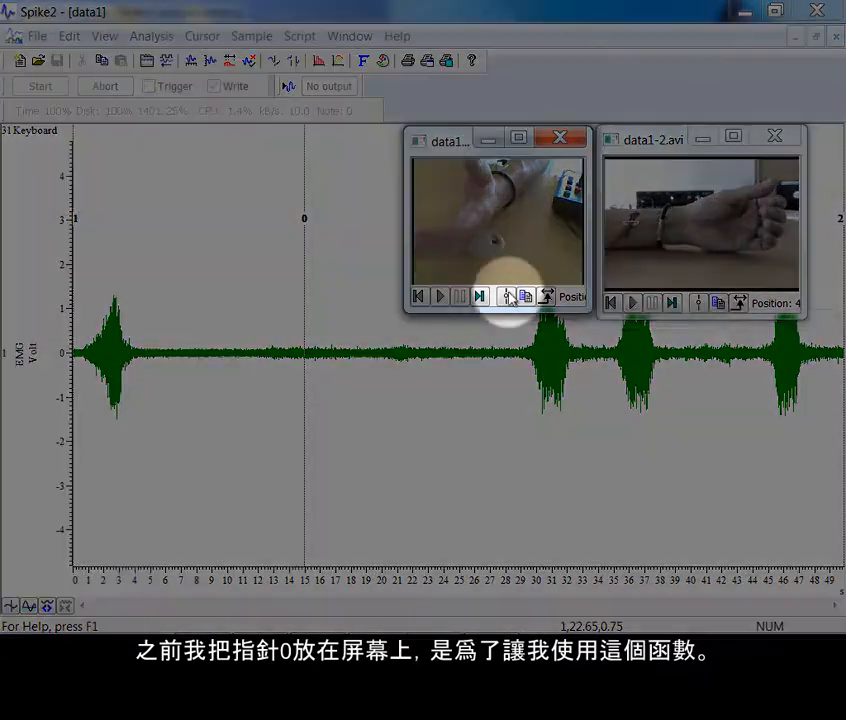
# Make both video windows track cursor 0 and scrub the cursor through the EMG trace to its start
pyautogui.click(508, 298)
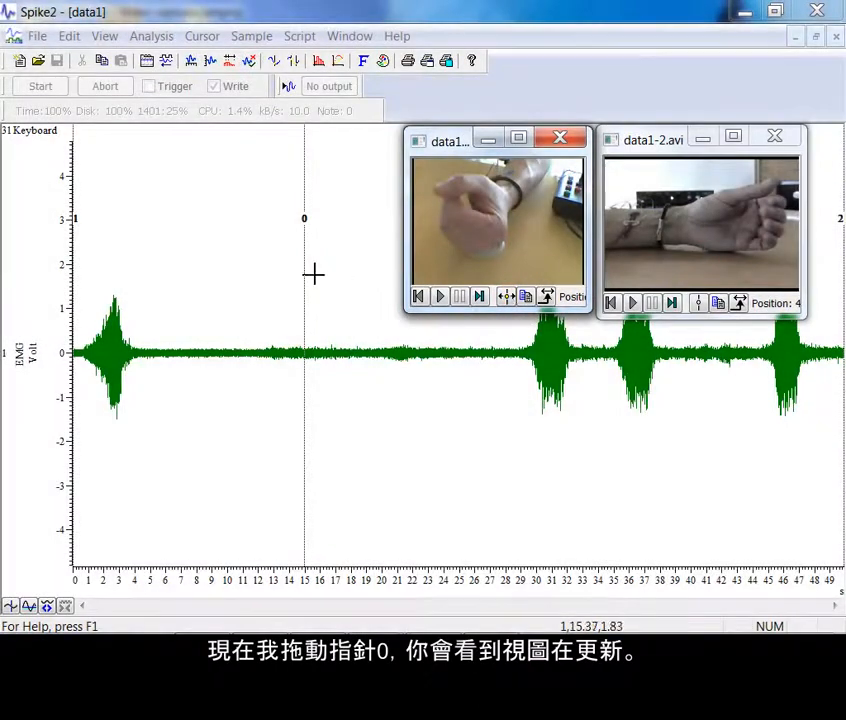
pyautogui.moveTo(305, 284); pyautogui.dragTo(92, 325)
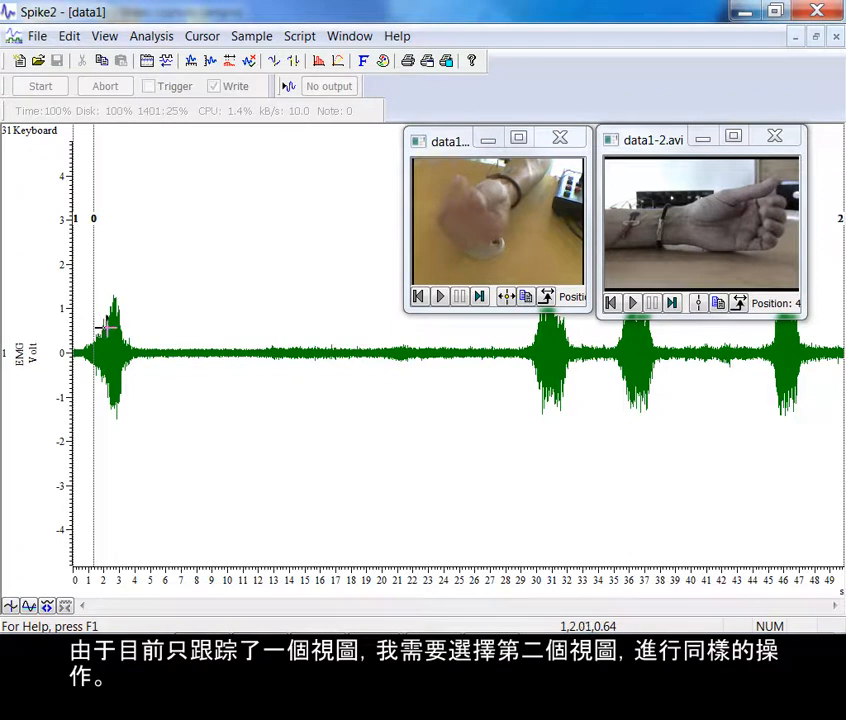
pyautogui.click(653, 140)
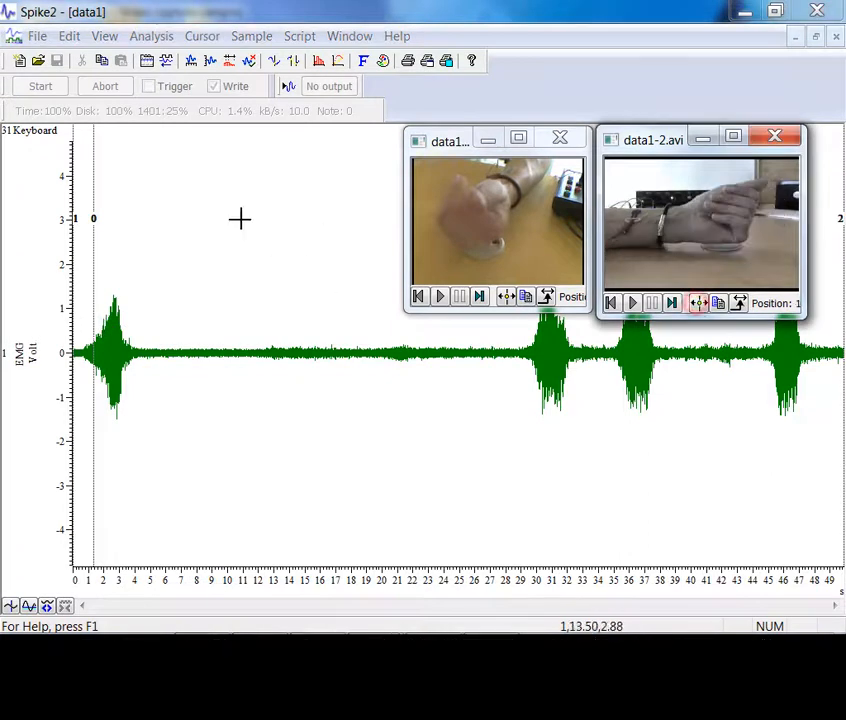
pyautogui.moveTo(89, 255)
pyautogui.mouseDown()
pyautogui.moveTo(74, 259)
pyautogui.moveTo(158, 264)
pyautogui.moveTo(75, 265)
pyautogui.mouseUp()
# Shift data1-2.avi by 3 seconds relative to the time view and scrub cursor 0 over the first EMG burst back to the start
pyautogui.click(739, 303)
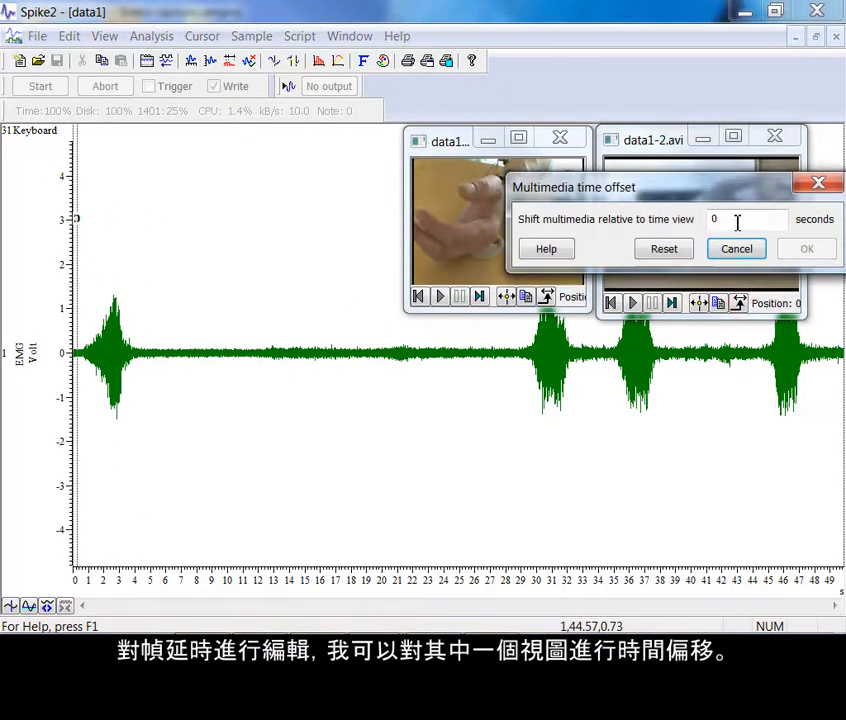
pyautogui.write('3')
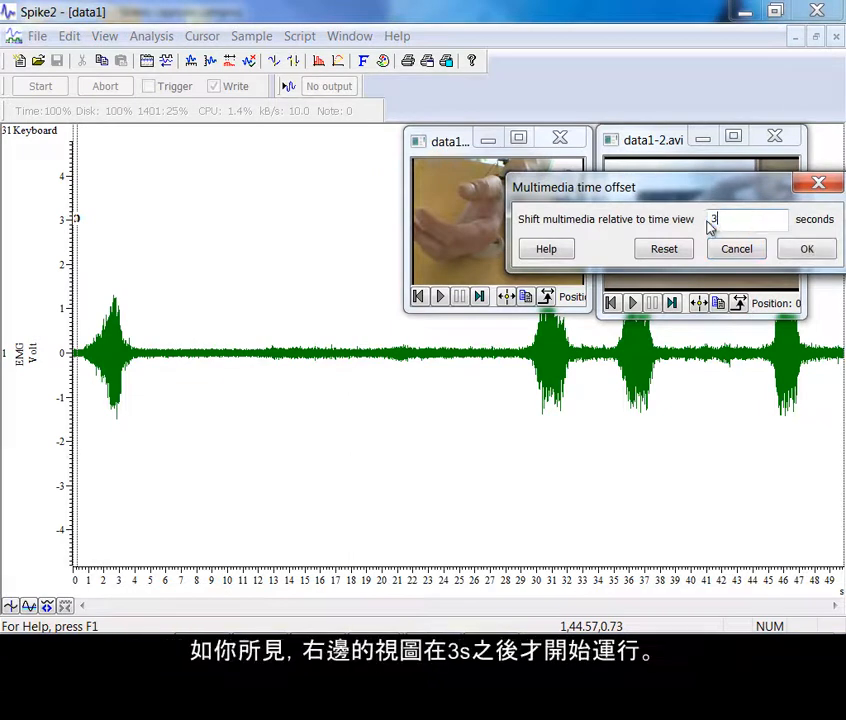
pyautogui.click(820, 256)
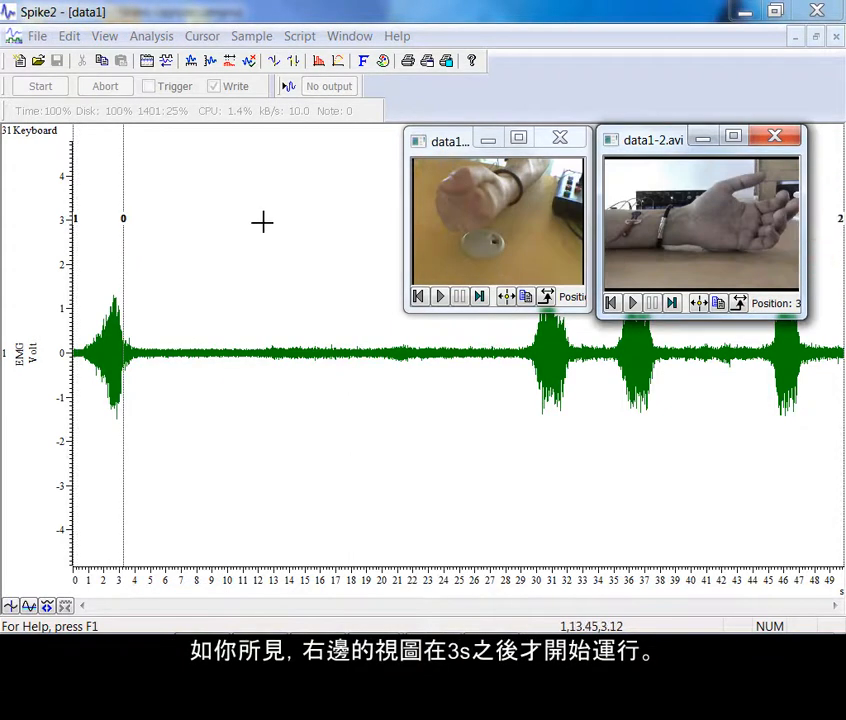
pyautogui.moveTo(125, 277)
pyautogui.mouseDown()
pyautogui.moveTo(68, 283)
pyautogui.moveTo(198, 291)
pyautogui.moveTo(78, 286)
pyautogui.mouseUp()
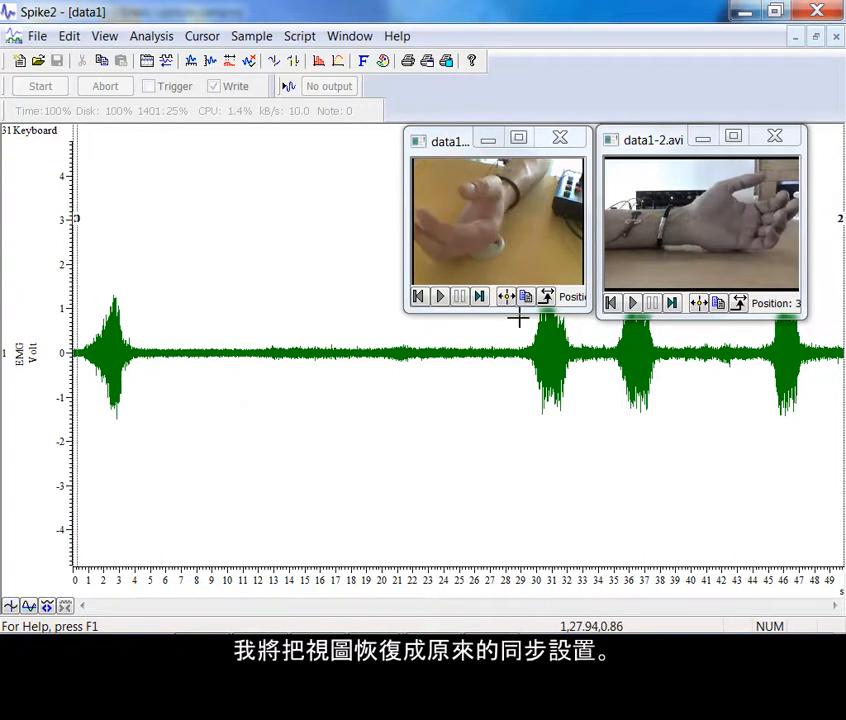
# Restore the multimedia time offset of data1-2.avi to 0 seconds
pyautogui.click(737, 305)
pyautogui.doubleClick(737, 224)
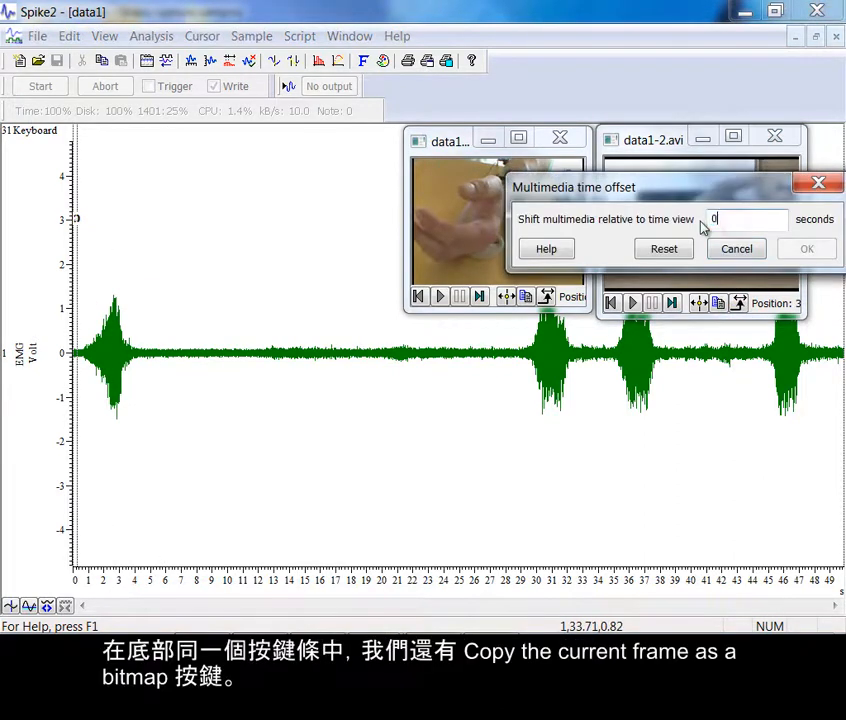
pyautogui.write('0')
pyautogui.click(818, 249)
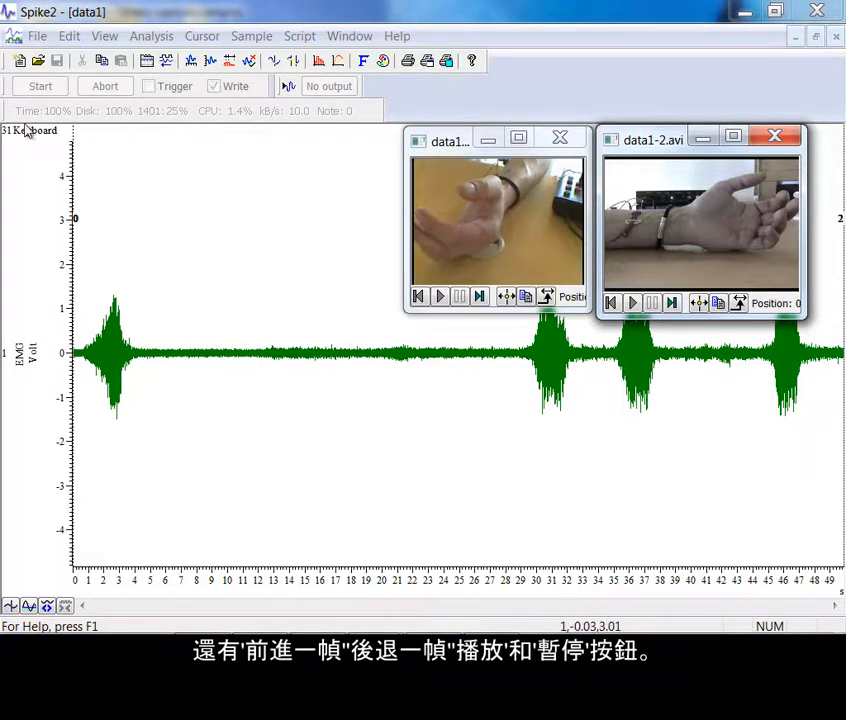
# Play data1-1.avi and data1-2.avi together with the EMG trace and pause playback after the third burst
pyautogui.click(440, 298)
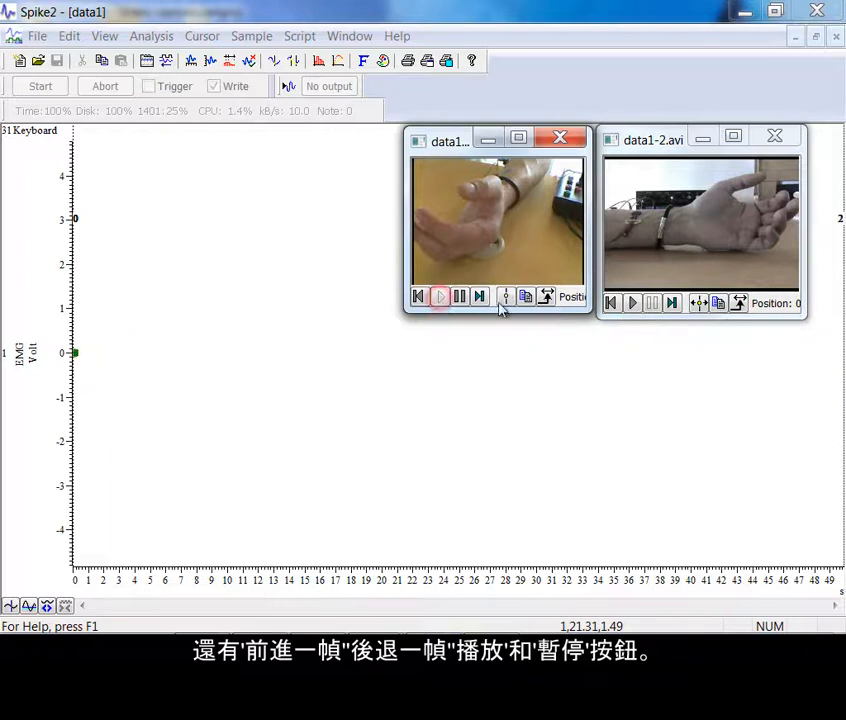
pyautogui.click(634, 302)
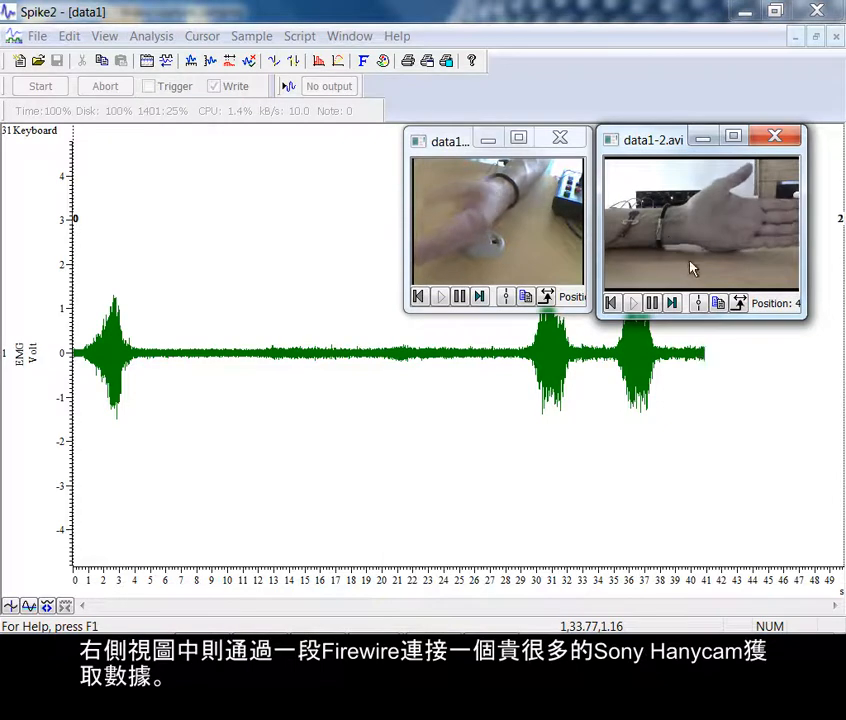
pyautogui.click(652, 303)
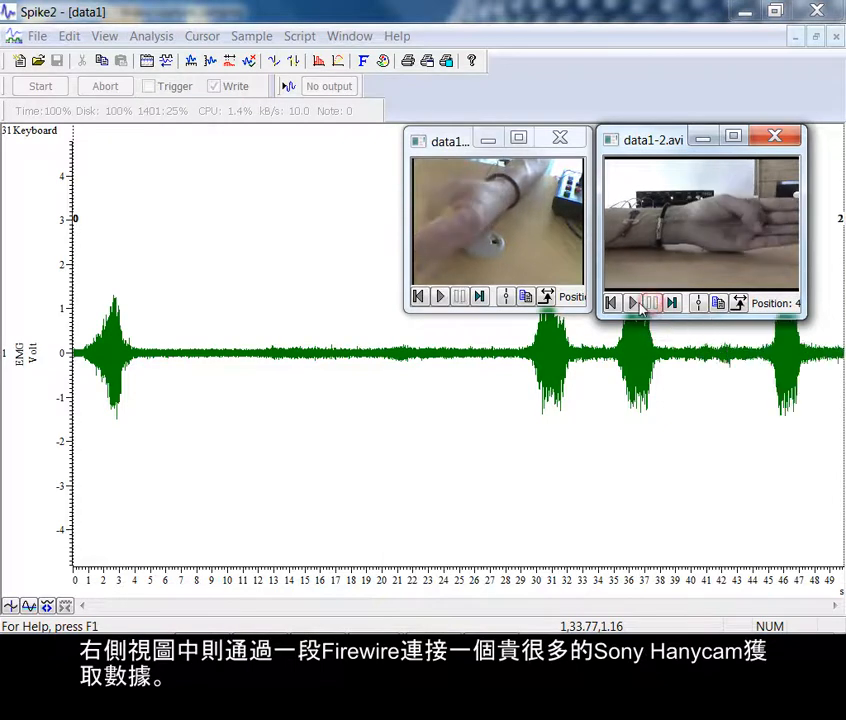